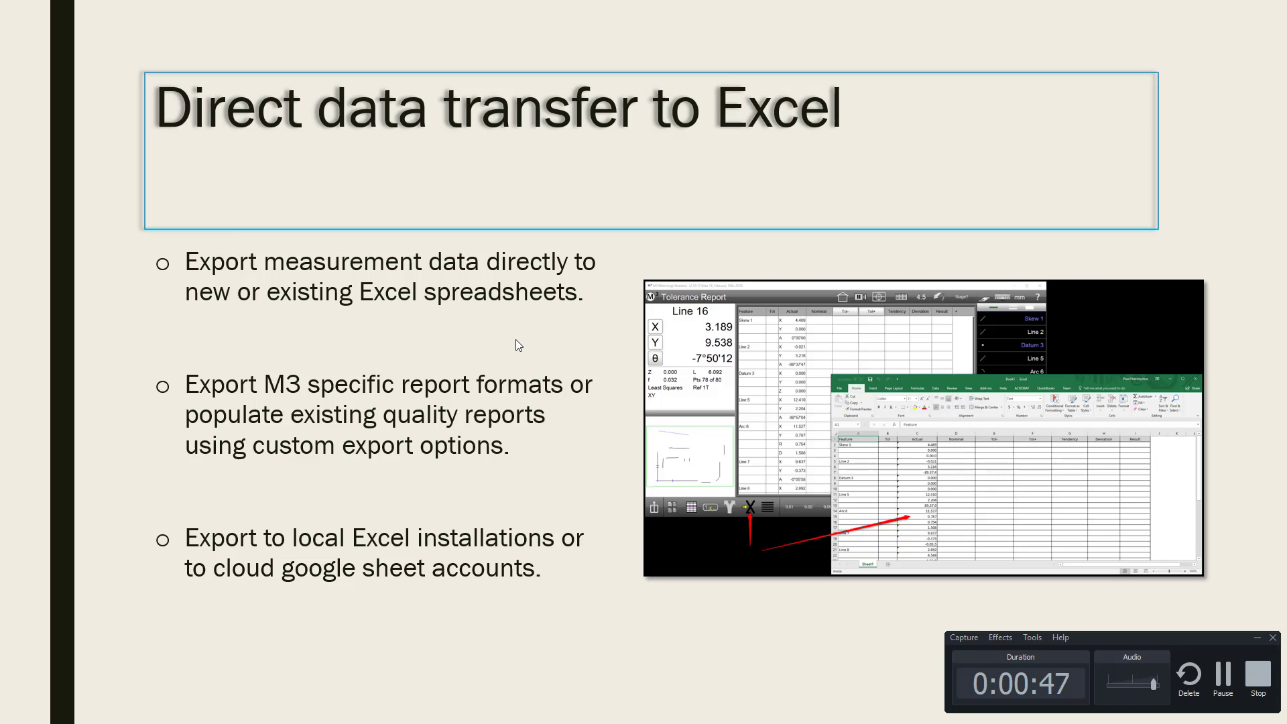
Switch from the PowerPoint slide on direct Excel transfer to the MetLogix M3 window.
{"action": "key", "text": "alt+Tab"}
{"action": "key", "text": "alt+Tab"}
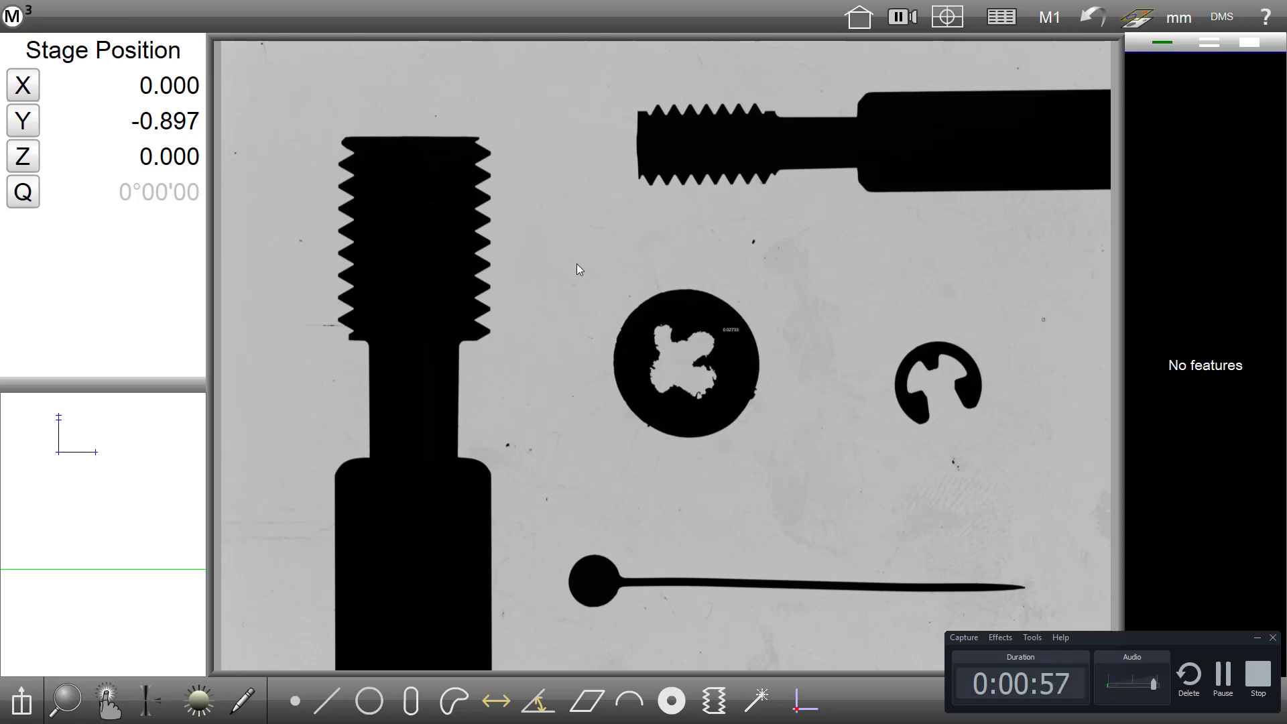
Show M3's empty Tolerance Report with its Feature-to-Result columns.
{"action": "left_click", "coordinate": [1257, 638]}
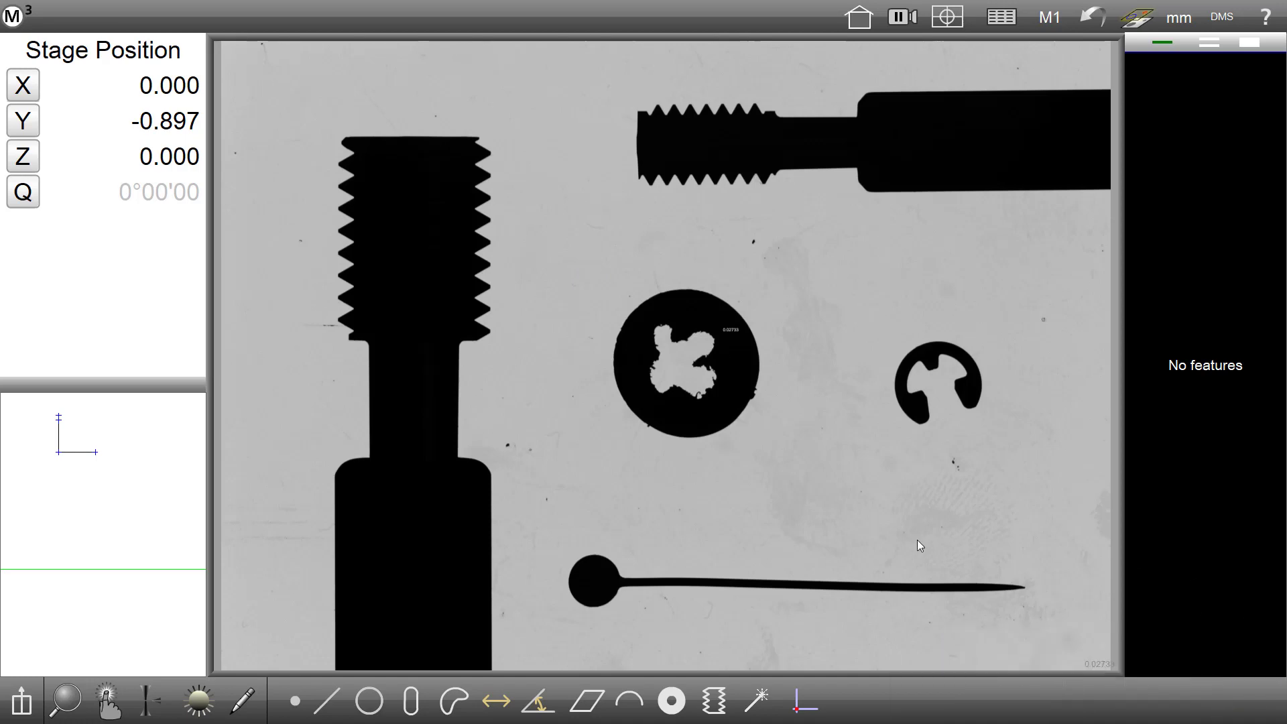
{"action": "left_click", "coordinate": [991, 21]}
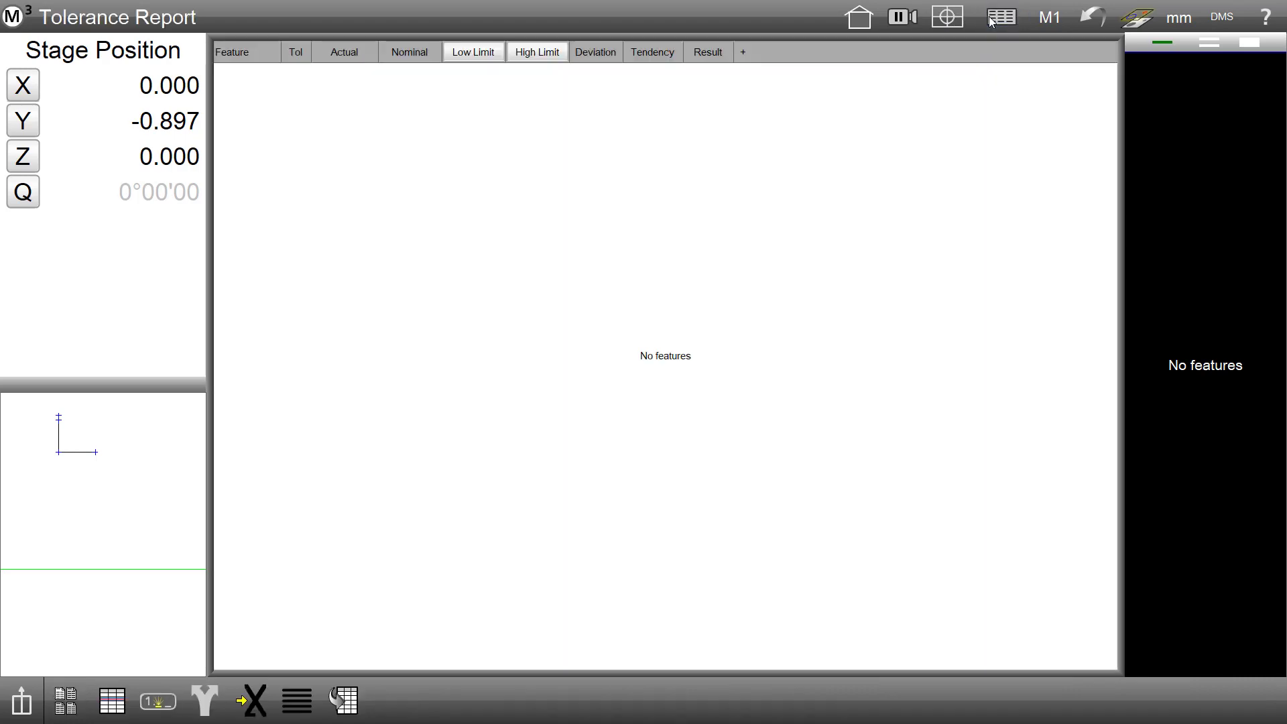
Set 'Display new excel button' to Desktop in the Desktop settings and return to the report.
{"action": "left_click", "coordinate": [20, 18]}
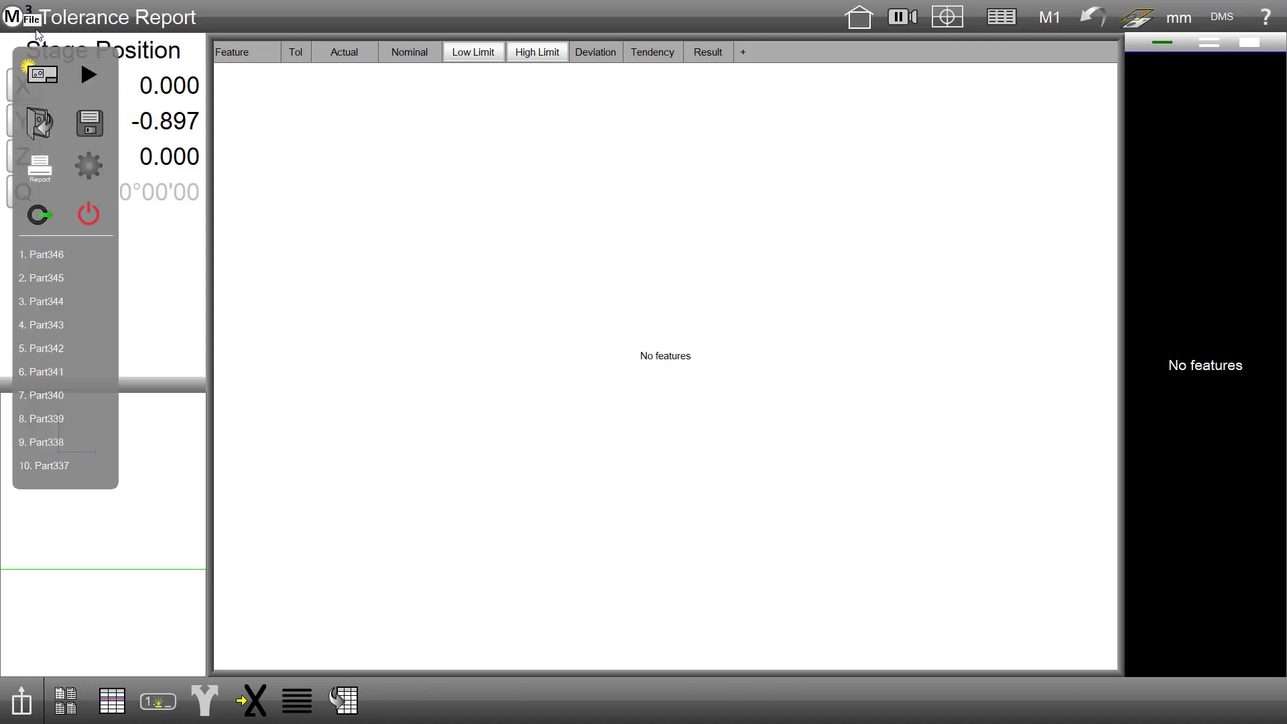
{"action": "left_click", "coordinate": [109, 169]}
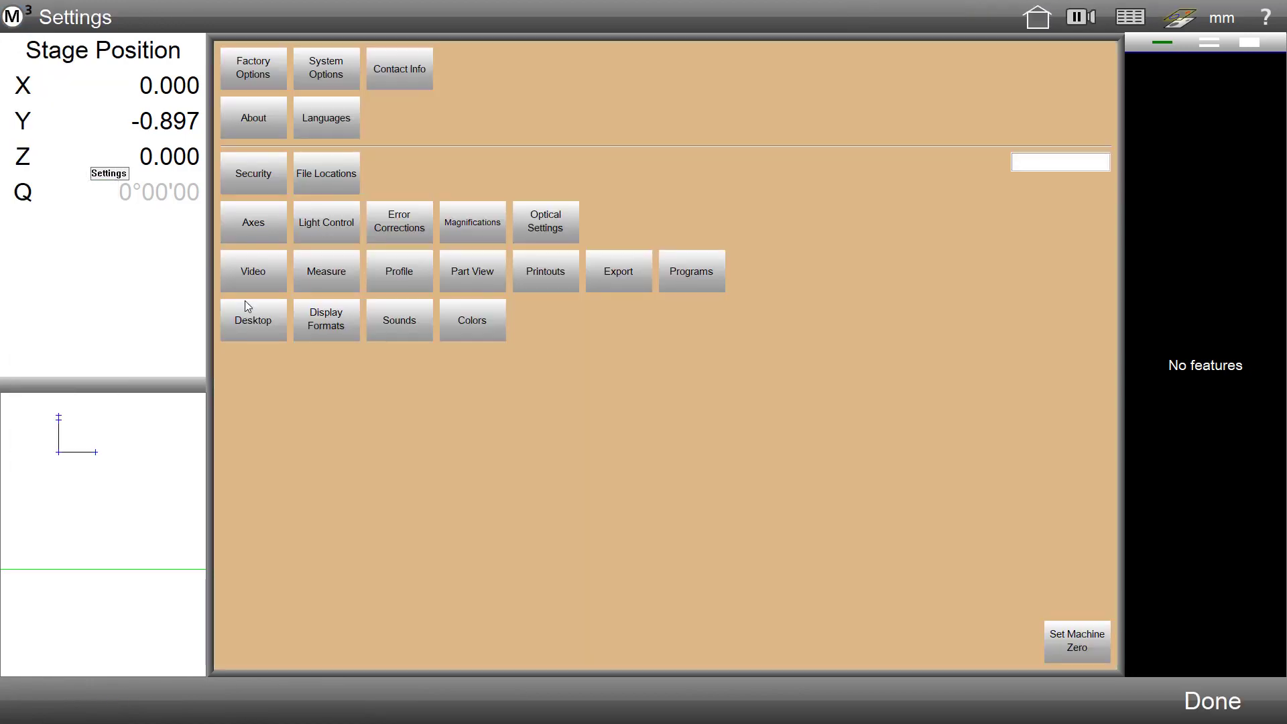
{"action": "left_click", "coordinate": [260, 323]}
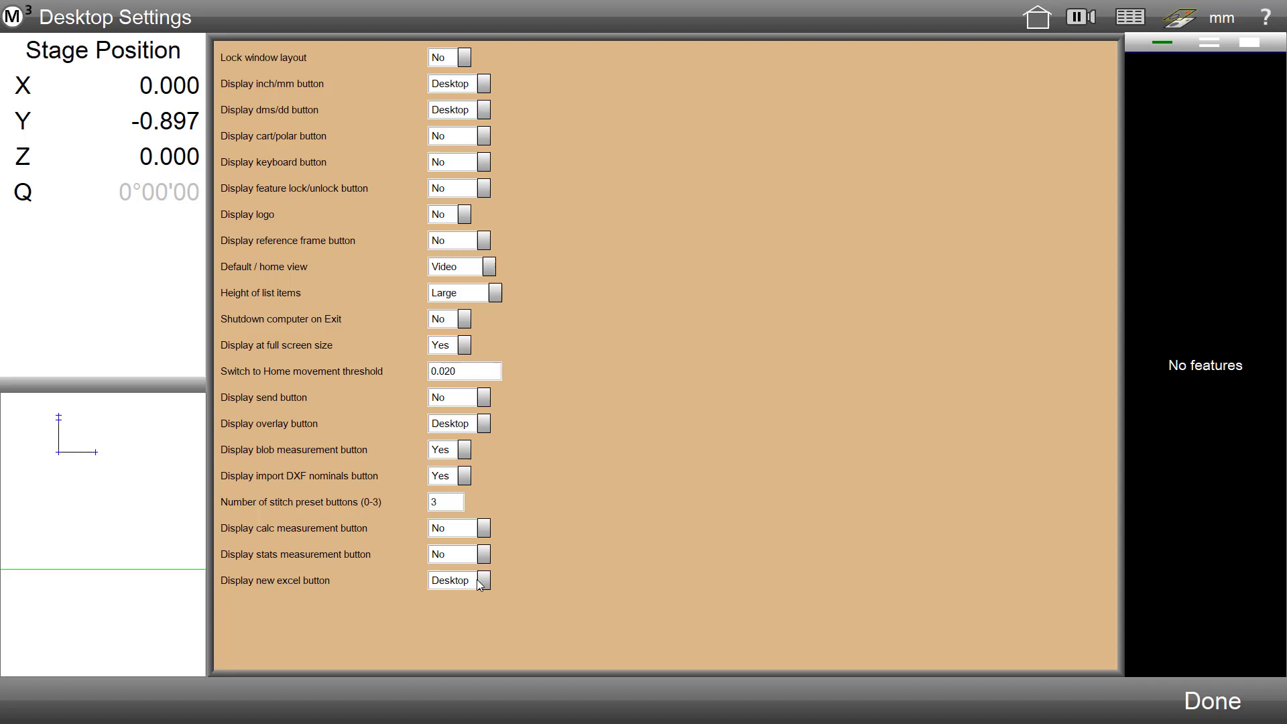
{"action": "left_click", "coordinate": [232, 576]}
{"action": "left_click", "coordinate": [474, 584]}
{"action": "left_click", "coordinate": [1221, 704]}
{"action": "left_click", "coordinate": [1222, 704]}
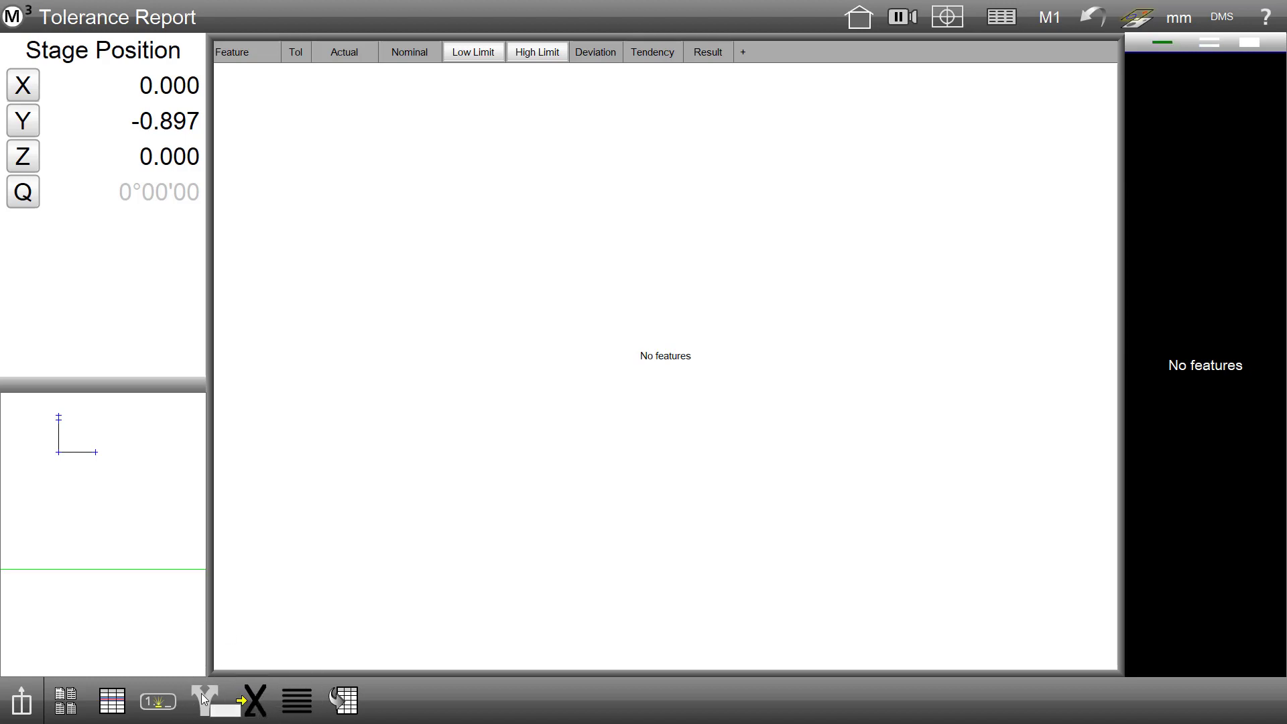
Check that .XLSX is offered among the Output export formats, then close the format list.
{"action": "left_click", "coordinate": [203, 693]}
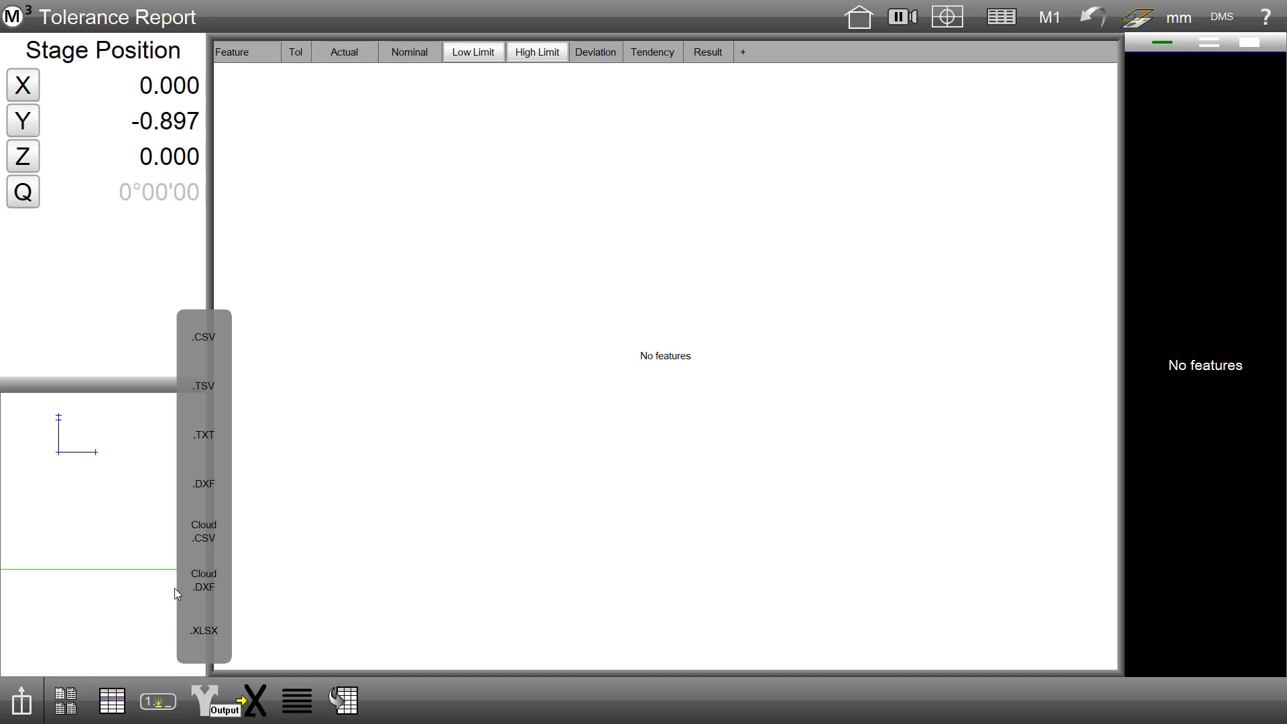
{"action": "left_click", "coordinate": [203, 624]}
{"action": "left_click", "coordinate": [105, 525]}
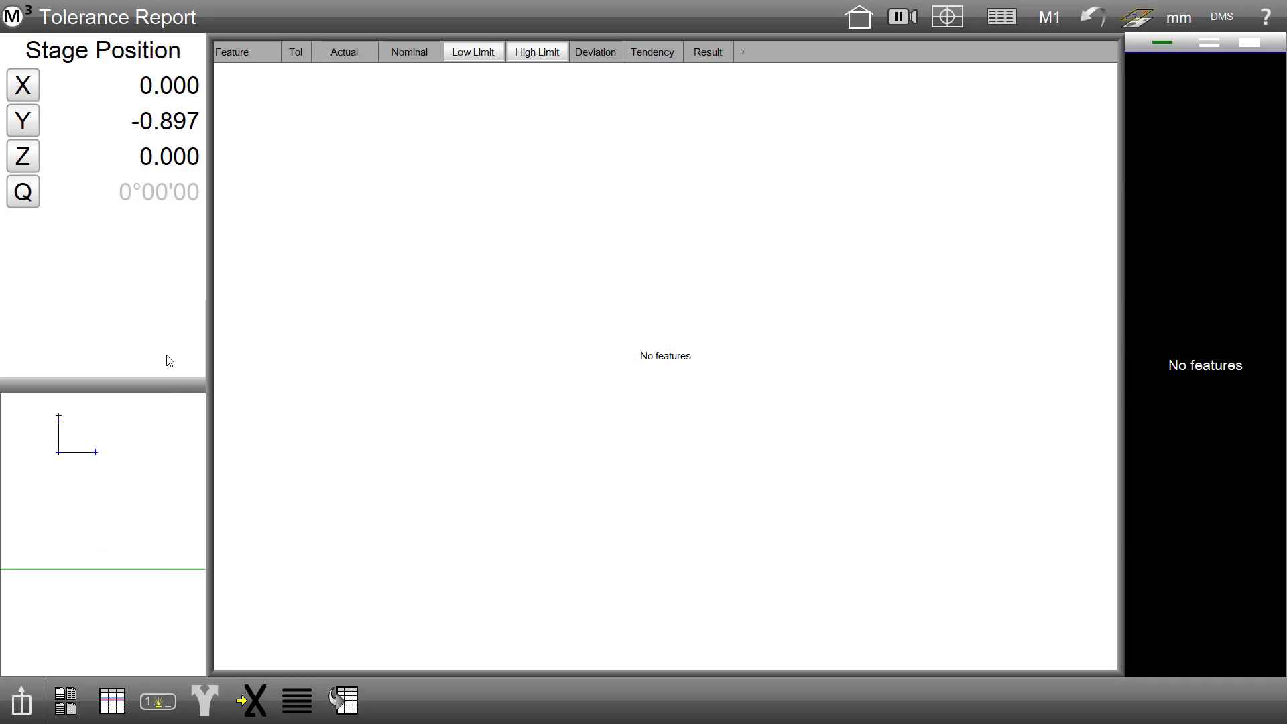
Return to the live image and marquee-zoom onto the upper-right threaded part.
{"action": "left_click", "coordinate": [861, 19]}
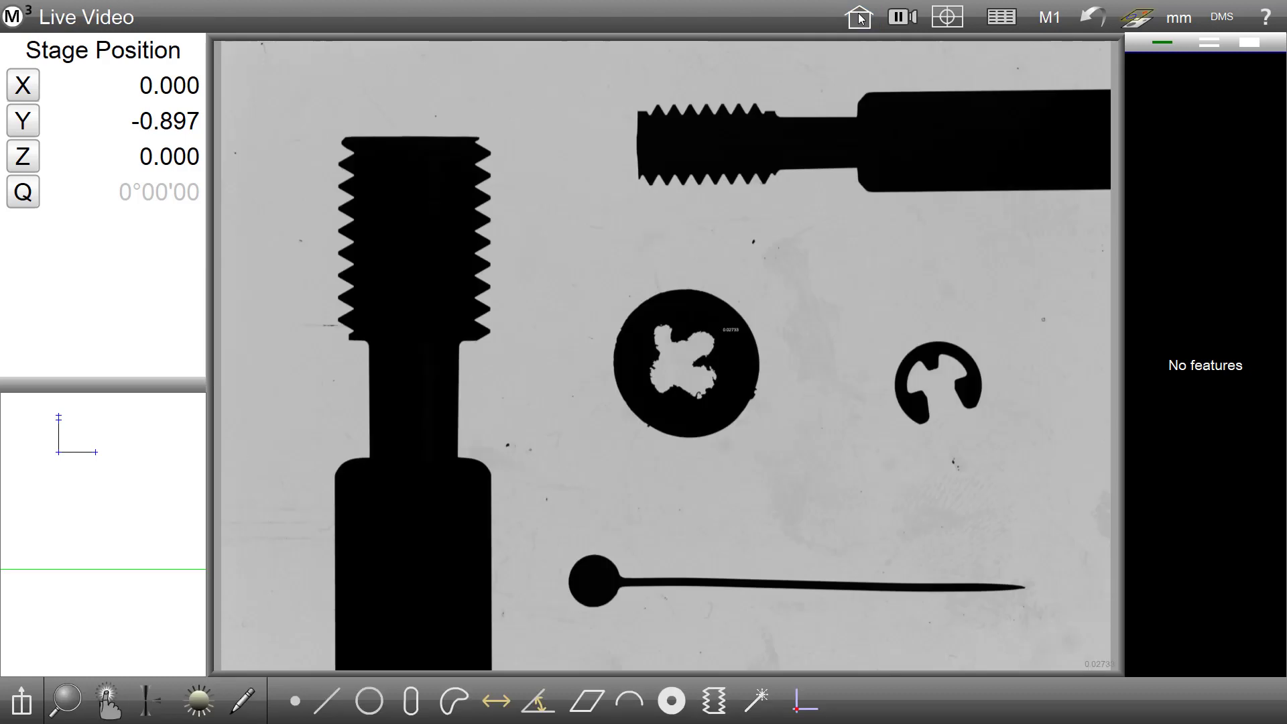
{"action": "left_click", "coordinate": [65, 701]}
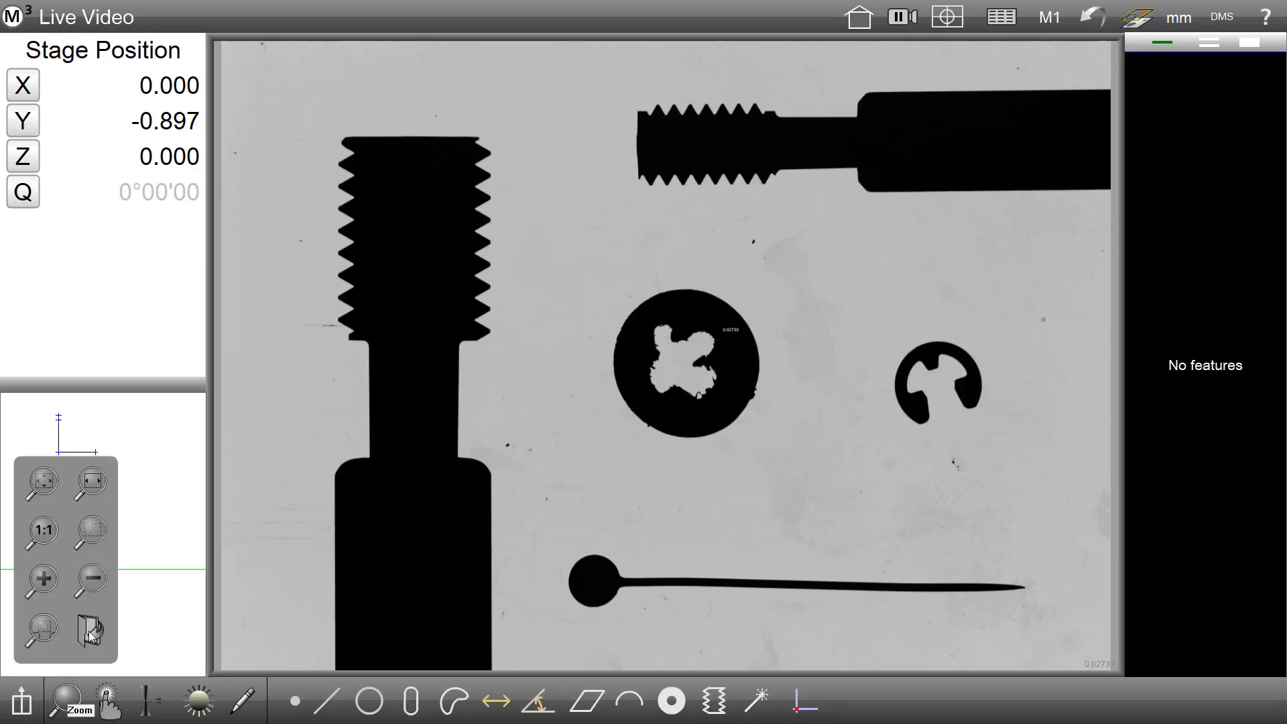
{"action": "left_click", "coordinate": [94, 531]}
{"action": "left_click_drag", "start_coordinate": [604, 221], "coordinate": [1003, 79]}
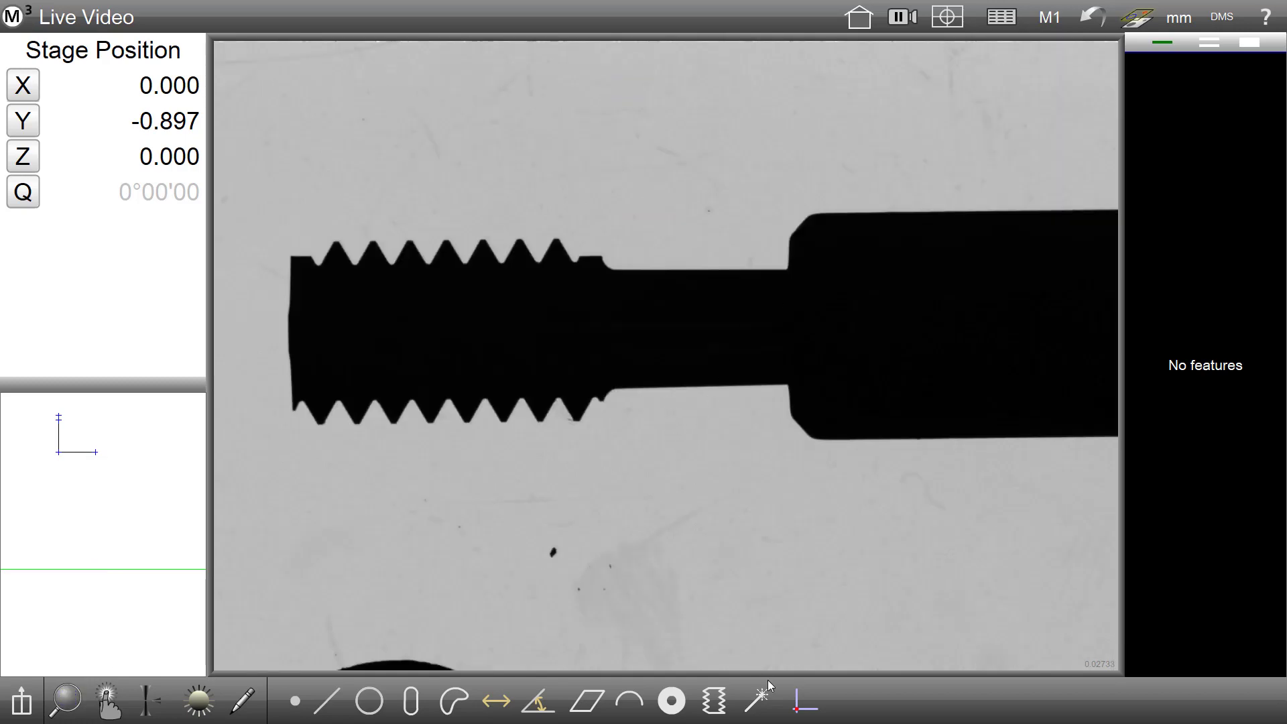
Register the part as Pattern 1 and measure its neck, end and body edges, deleting stray Arc 7.
{"action": "left_click", "coordinate": [804, 701]}
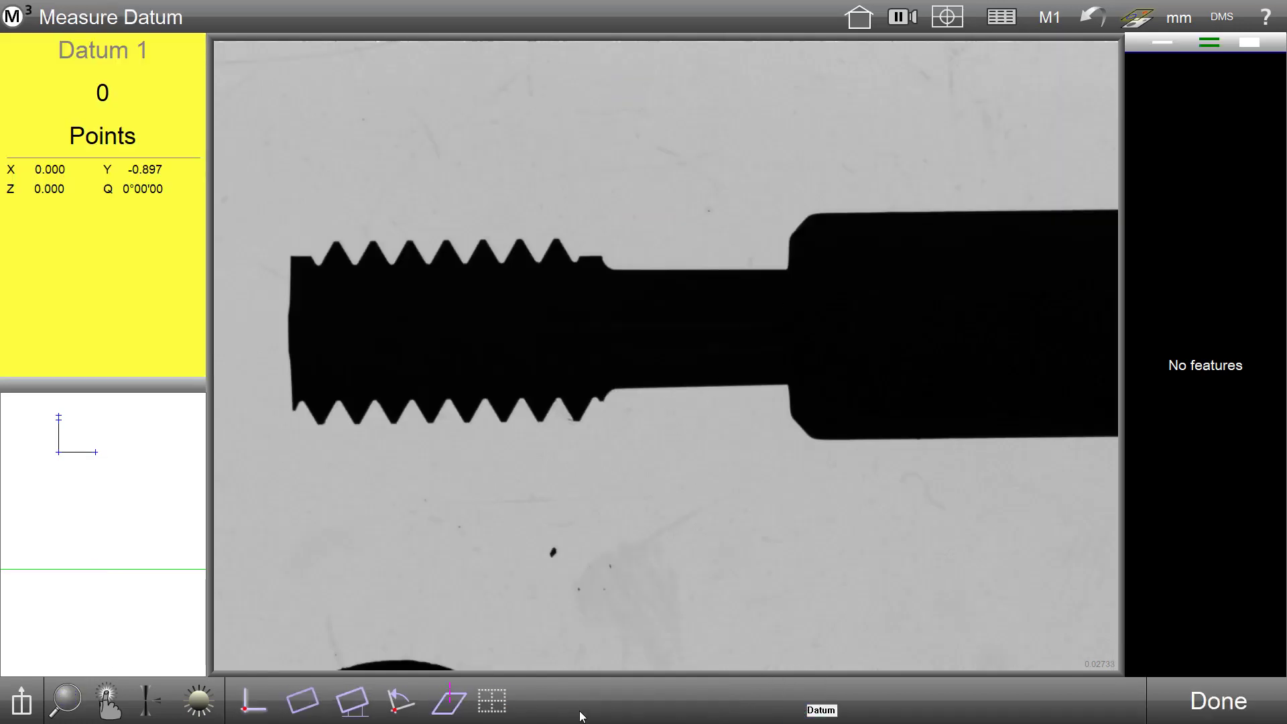
{"action": "left_click", "coordinate": [486, 701]}
{"action": "left_click_drag", "start_coordinate": [252, 477], "coordinate": [948, 148]}
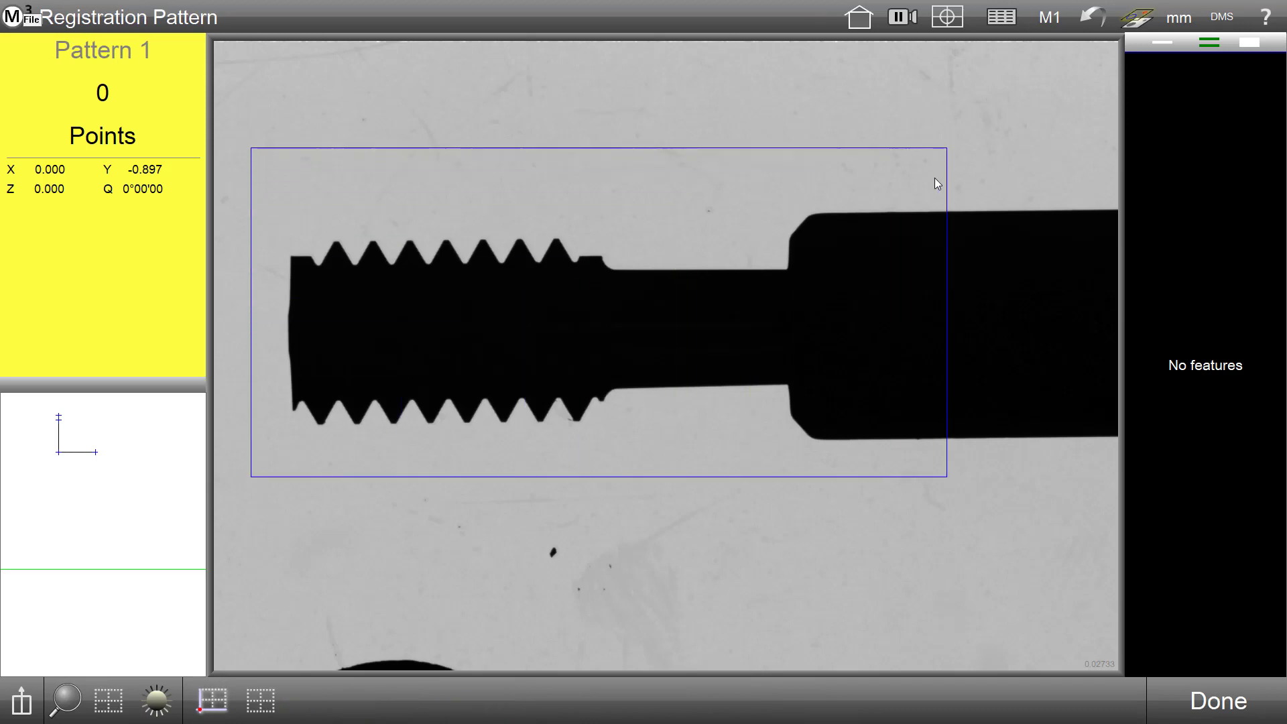
{"action": "left_click", "coordinate": [698, 388]}
{"action": "left_click", "coordinate": [291, 330]}
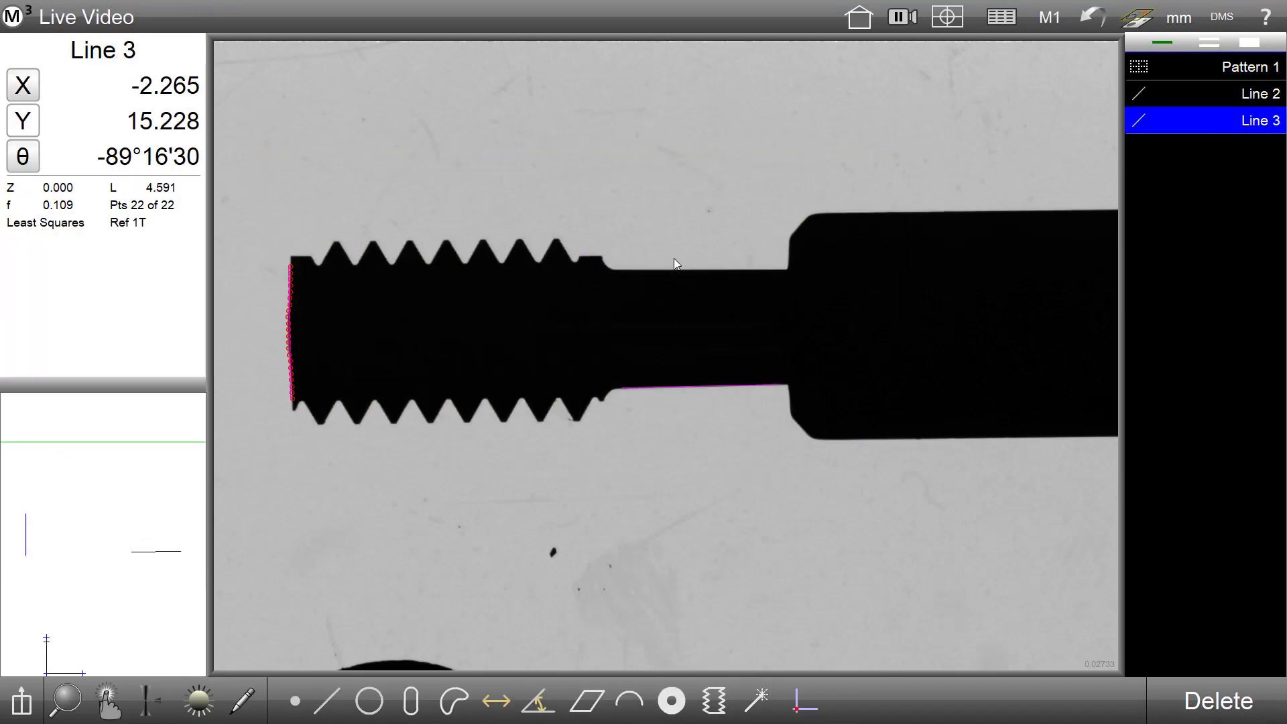
{"action": "left_click", "coordinate": [674, 269]}
{"action": "left_click", "coordinate": [912, 212]}
{"action": "left_click", "coordinate": [854, 439]}
{"action": "left_click", "coordinate": [781, 400]}
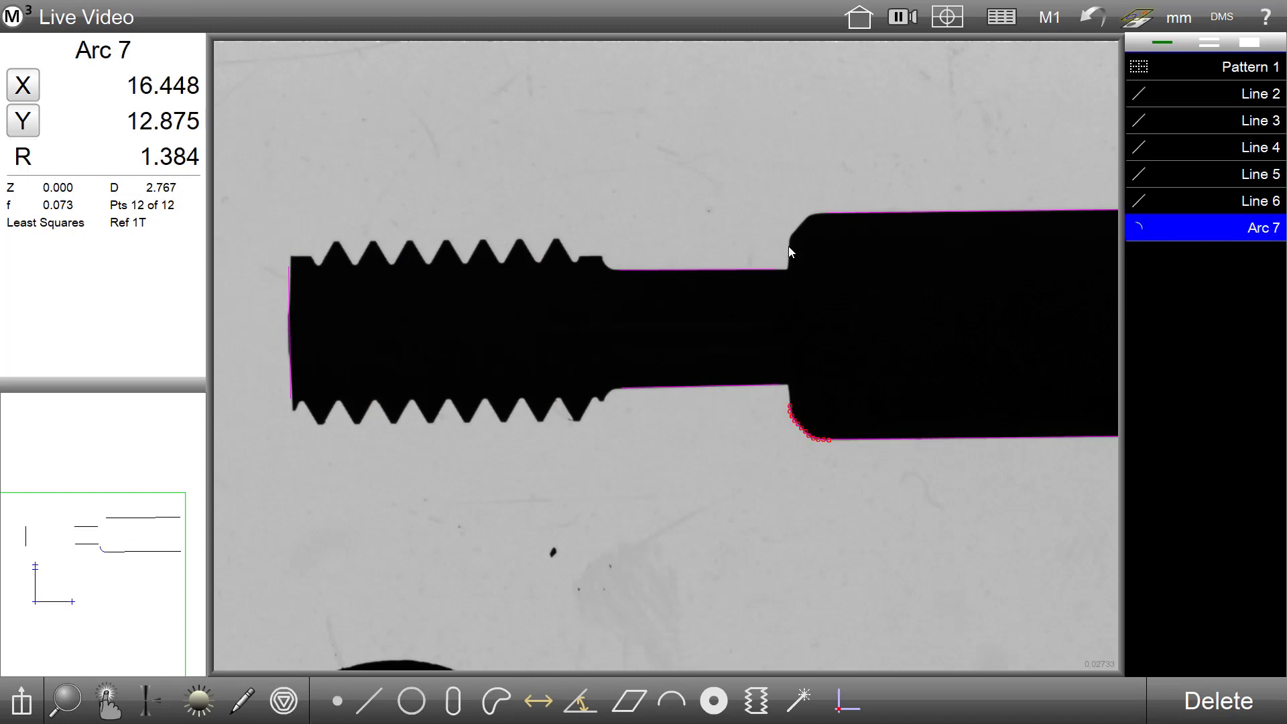
{"action": "left_click", "coordinate": [1207, 691]}
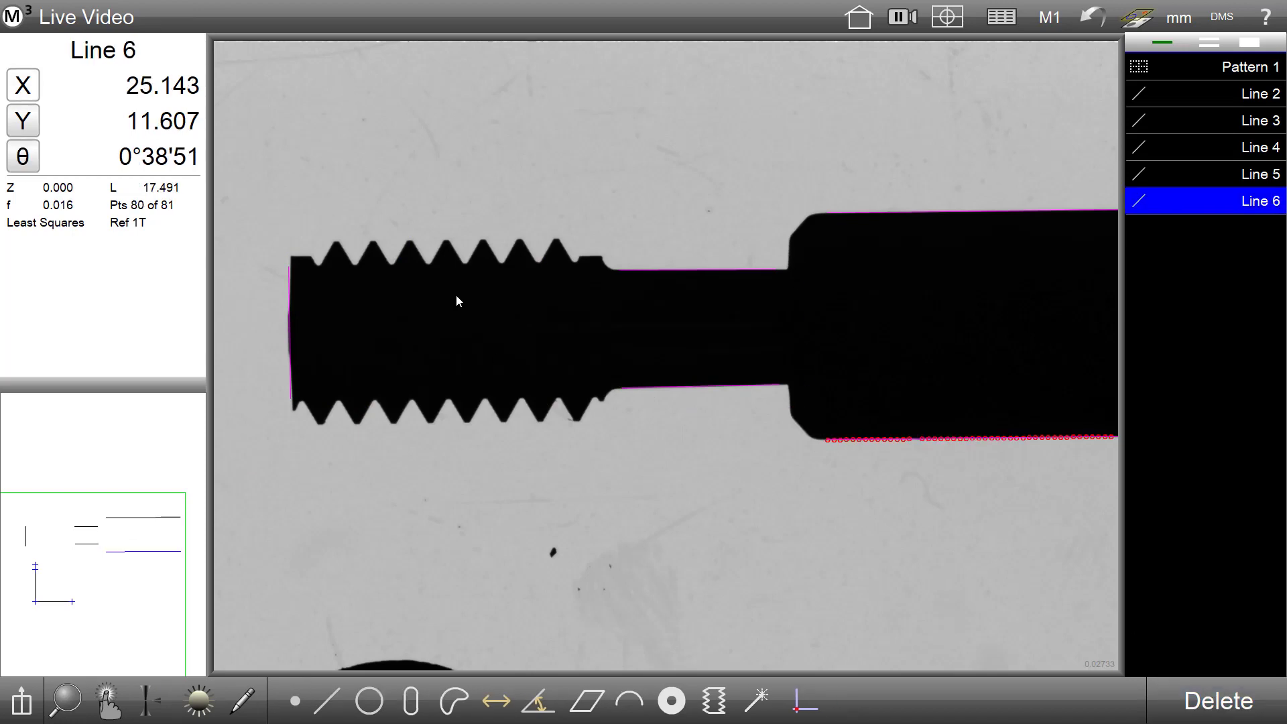
Measure the upper and lower thread flanks as lines through Line 16, then show Part View.
{"action": "left_click", "coordinate": [367, 256]}
{"action": "left_click", "coordinate": [385, 258]}
{"action": "left_click", "coordinate": [402, 256]}
{"action": "left_click", "coordinate": [423, 253]}
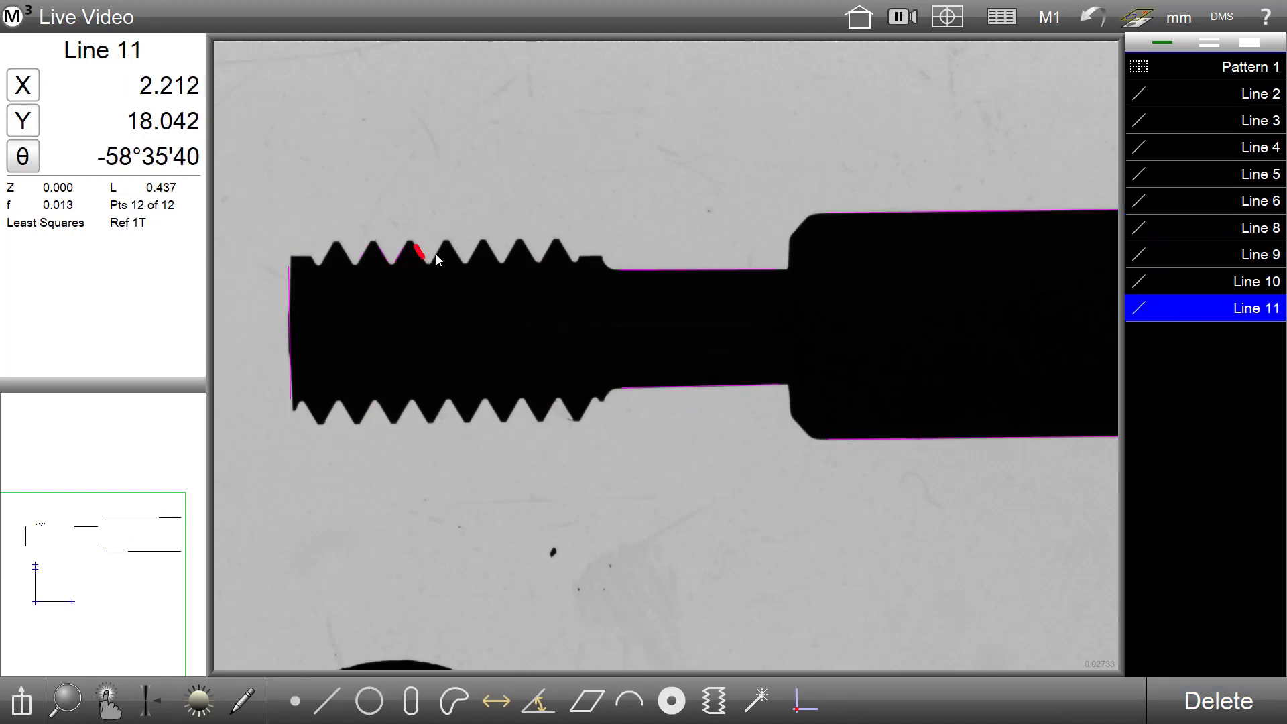
{"action": "left_click", "coordinate": [436, 258]}
{"action": "left_click", "coordinate": [367, 411]}
{"action": "left_click", "coordinate": [381, 412]}
{"action": "left_click", "coordinate": [401, 411]}
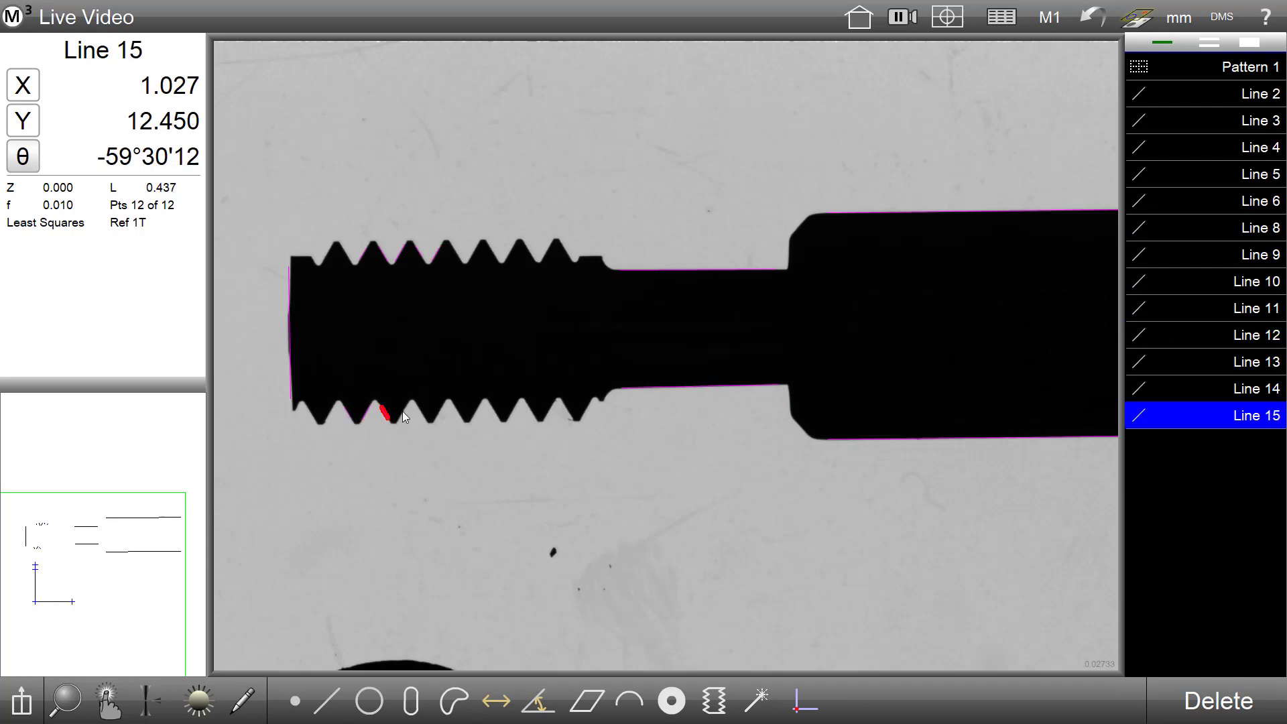
{"action": "left_click", "coordinate": [419, 411]}
{"action": "left_click", "coordinate": [101, 554]}
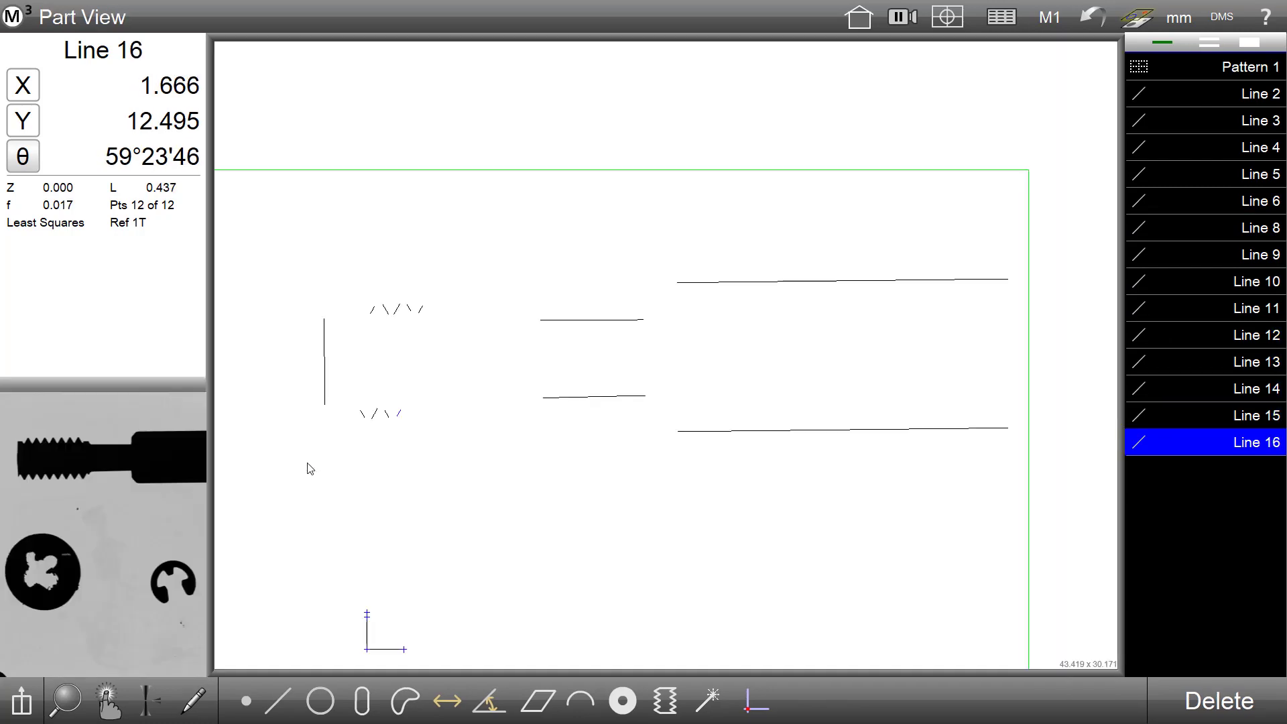
Measure the distance between Line 2 and Line 4 across the neck as Dist 17.
{"action": "left_click", "coordinate": [447, 701]}
{"action": "left_click", "coordinate": [640, 320]}
{"action": "left_click", "coordinate": [603, 397]}
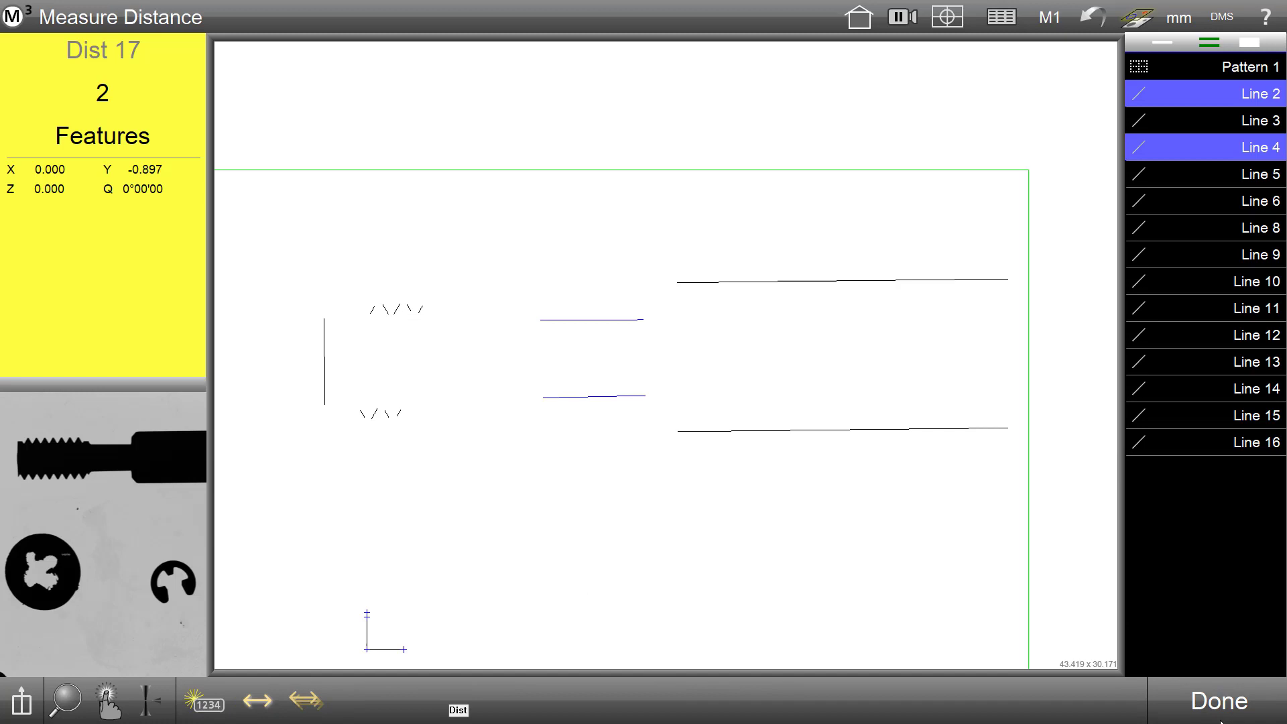
{"action": "left_click", "coordinate": [1220, 701]}
Measure the angle between Lines 15 and 16 as Angle 18 (61°06'02).
{"action": "left_click", "coordinate": [532, 701]}
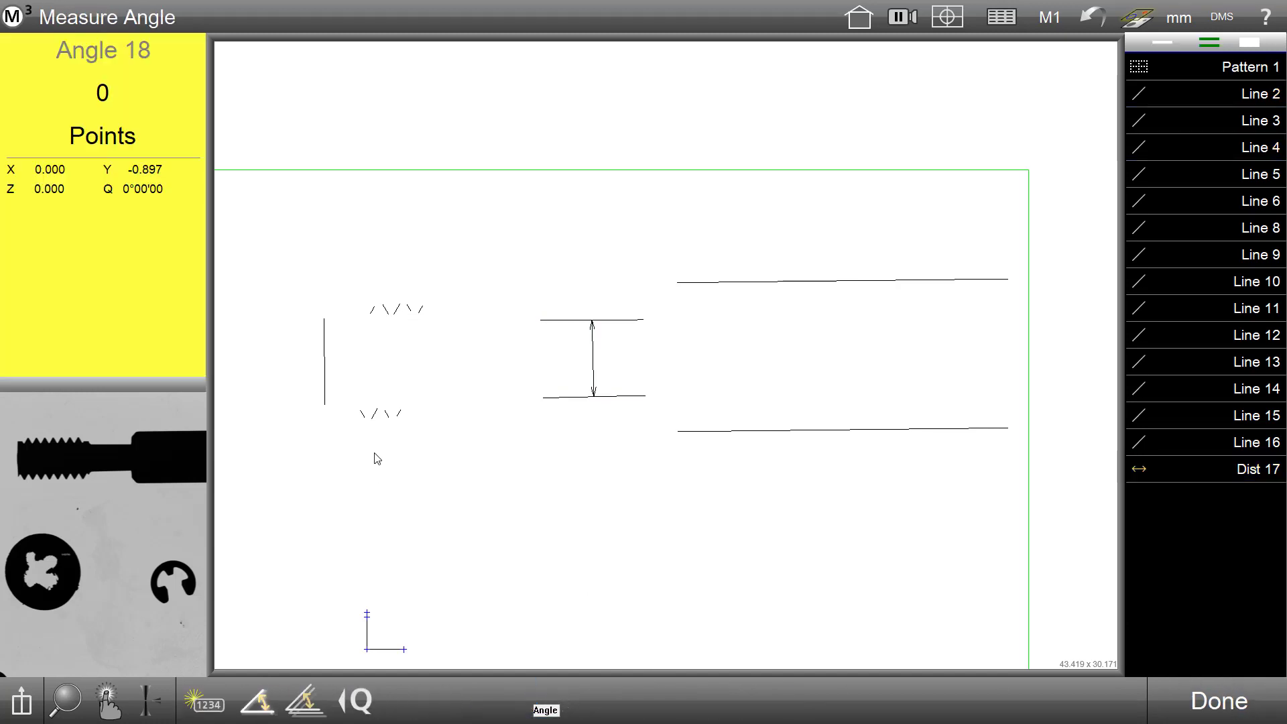
{"action": "left_click", "coordinate": [387, 413]}
{"action": "left_click", "coordinate": [400, 413]}
{"action": "left_click", "coordinate": [610, 456]}
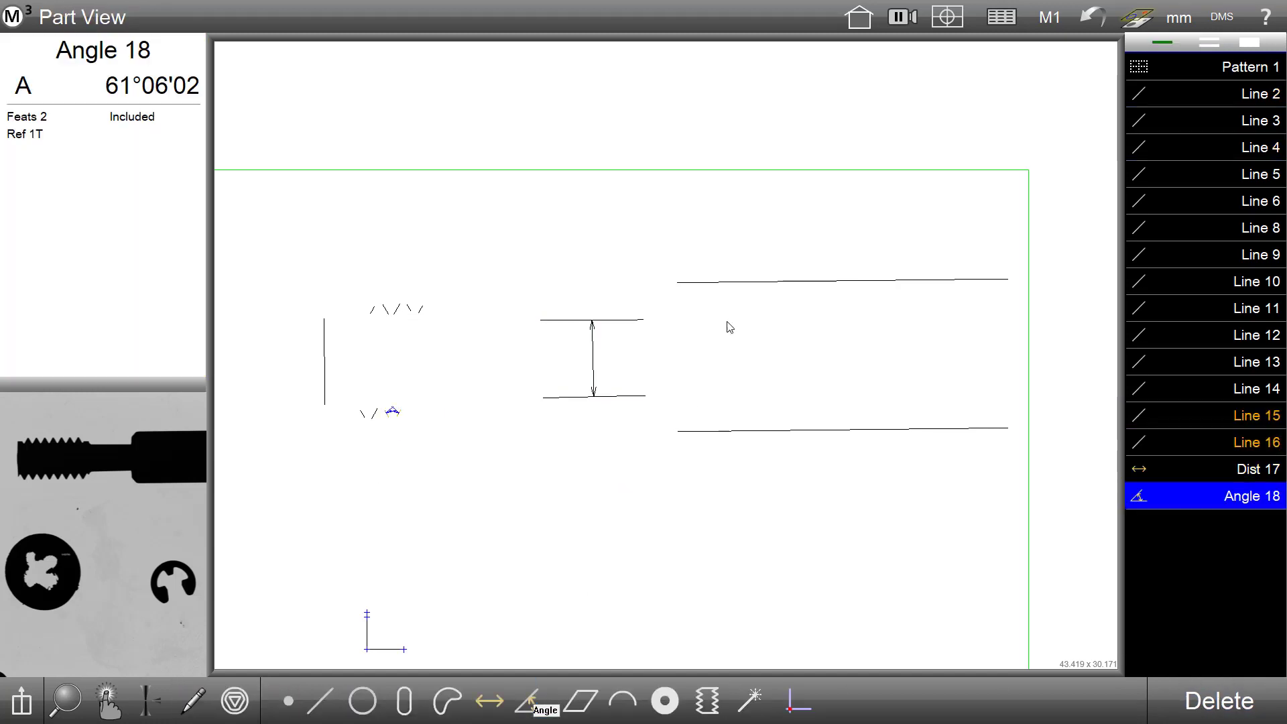
Review the tolerance report's X, Y and angle values and send it to a new Excel workbook.
{"action": "left_click", "coordinate": [997, 19]}
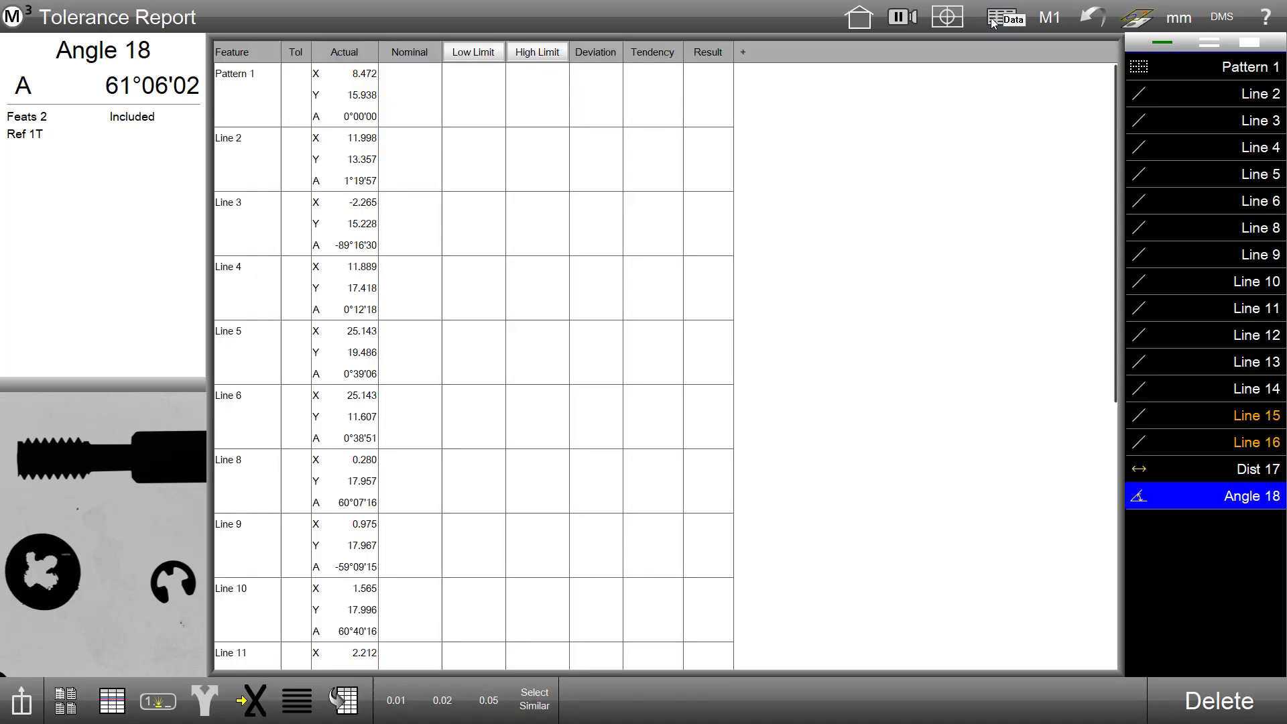
{"action": "scroll", "coordinate": [459, 315], "scroll_direction": "down", "scroll_amount": 1}
{"action": "scroll", "coordinate": [462, 338], "scroll_direction": "up", "scroll_amount": 1}
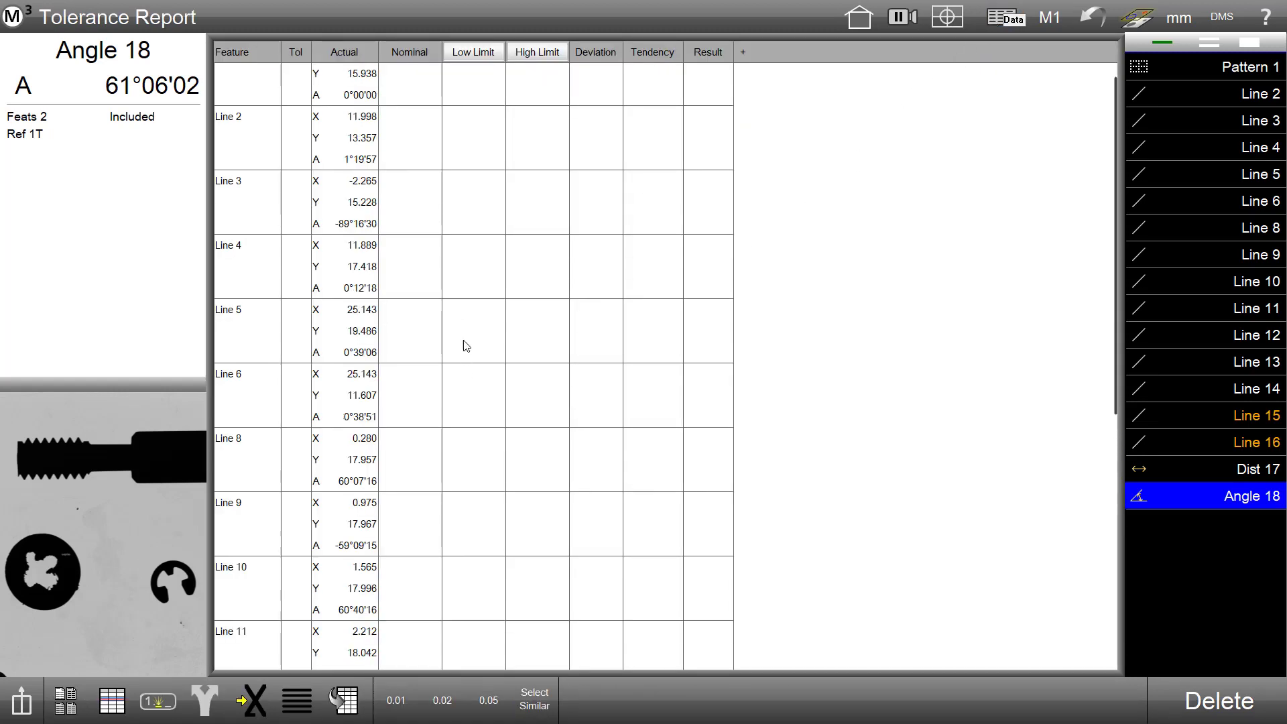
{"action": "scroll", "coordinate": [572, 429], "scroll_direction": "down", "scroll_amount": 4}
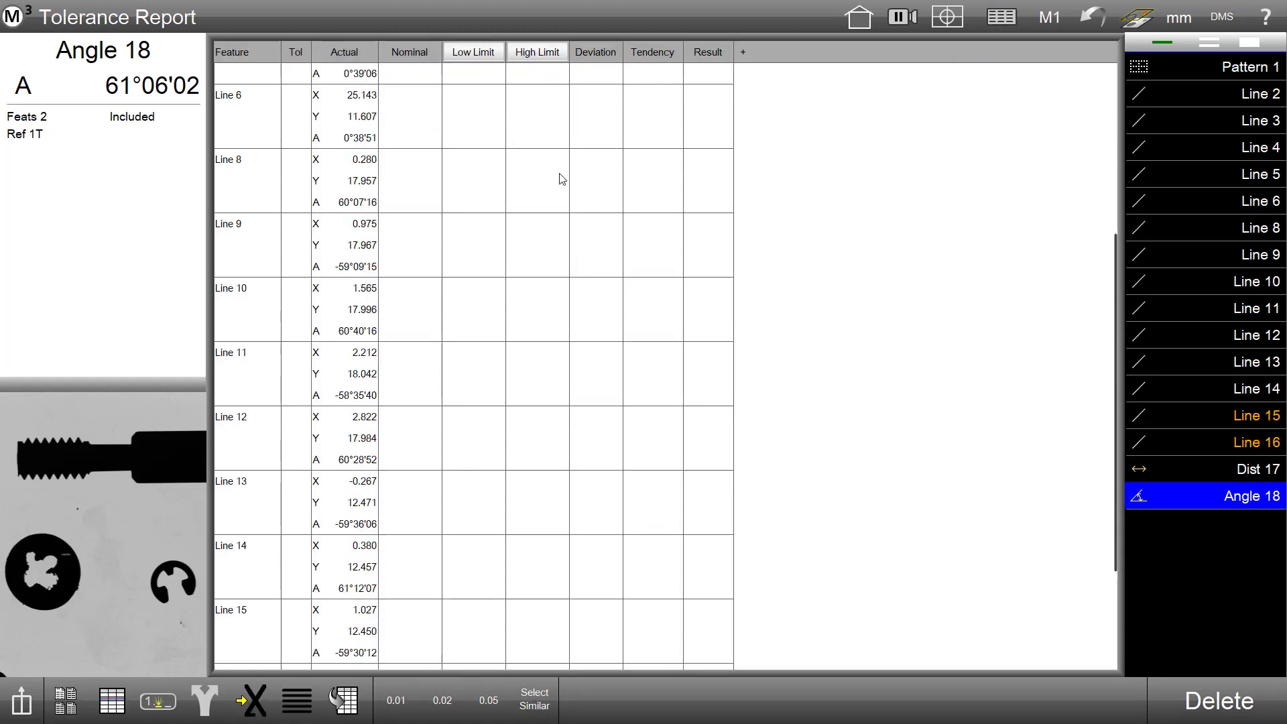
{"action": "scroll", "coordinate": [595, 477], "scroll_direction": "up", "scroll_amount": 4}
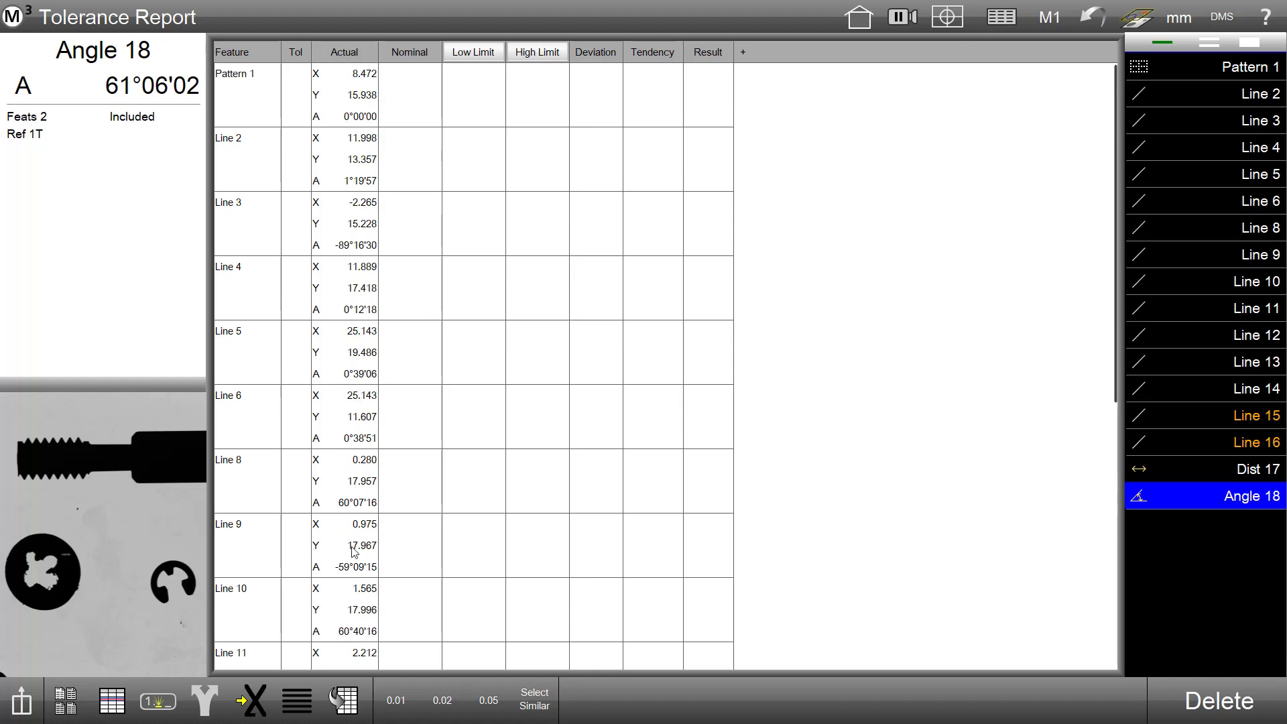
{"action": "left_click", "coordinate": [261, 699]}
Export all feature results to the new Excel Book1 and look over the formatted sheet.
{"action": "left_click", "coordinate": [260, 700]}
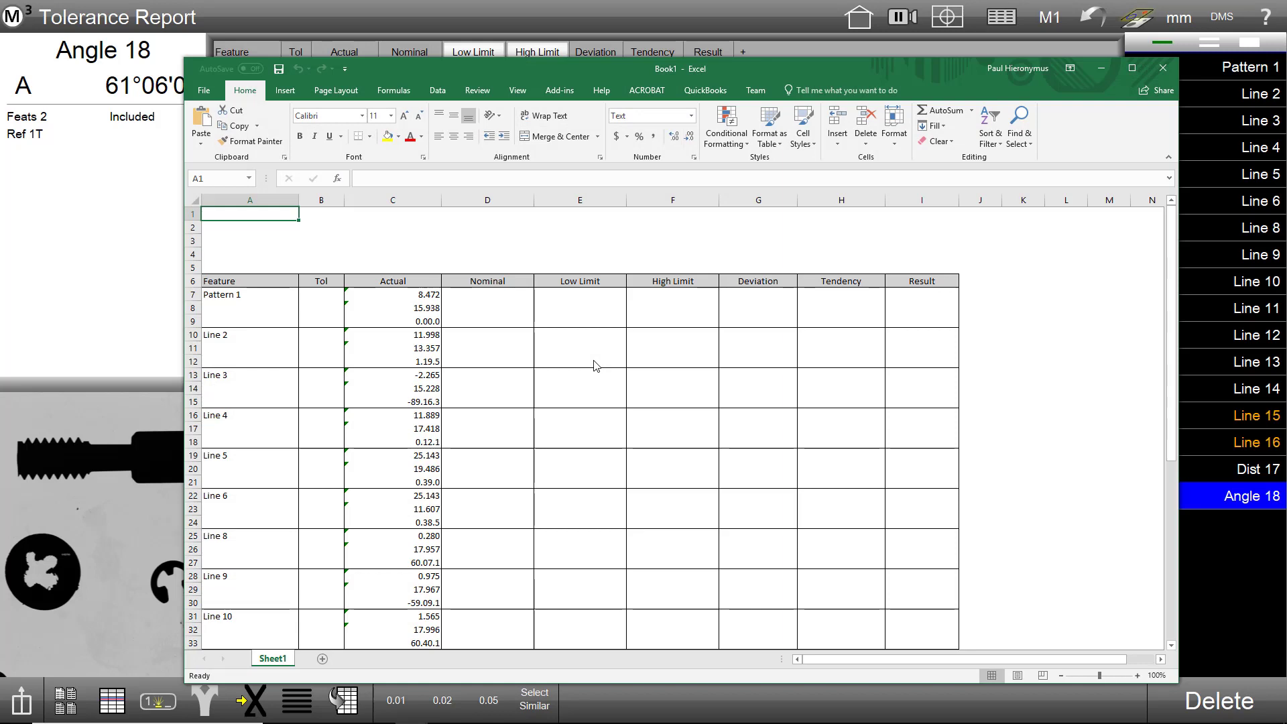
{"action": "scroll", "coordinate": [603, 382], "scroll_direction": "down", "scroll_amount": 11}
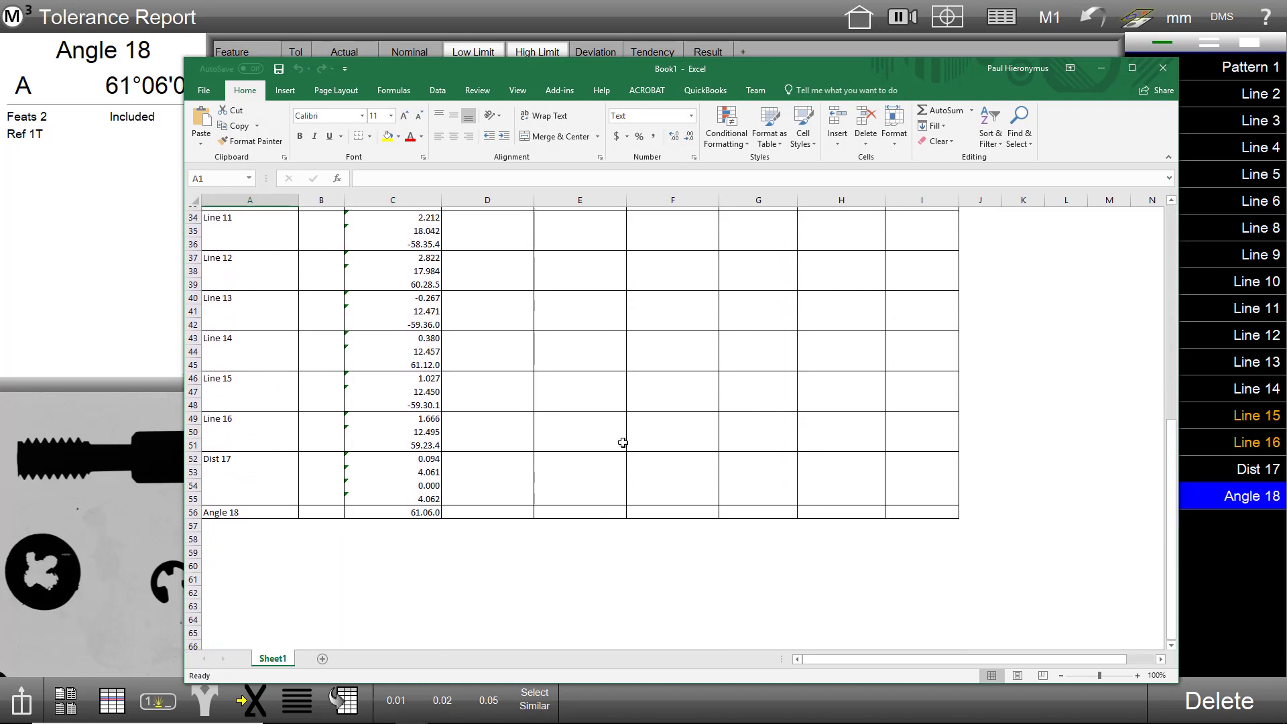
{"action": "scroll", "coordinate": [623, 442], "scroll_direction": "up", "scroll_amount": 5}
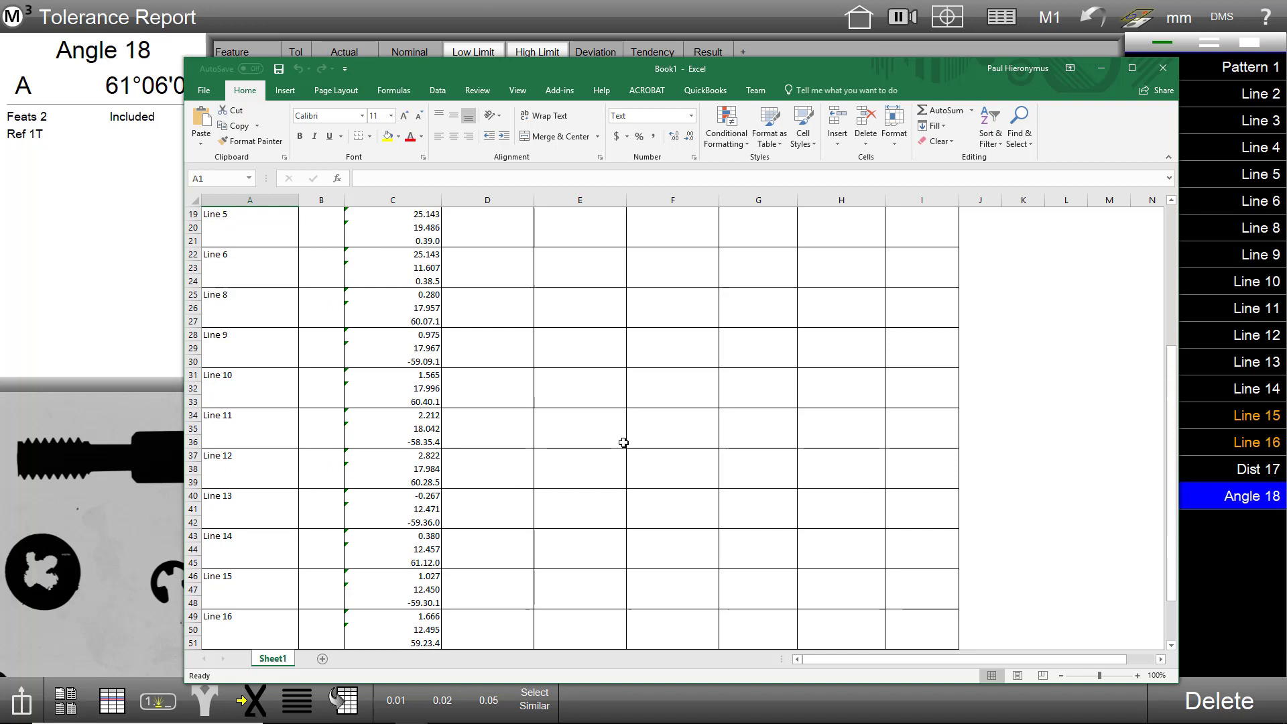
{"action": "scroll", "coordinate": [623, 442], "scroll_direction": "up", "scroll_amount": 1}
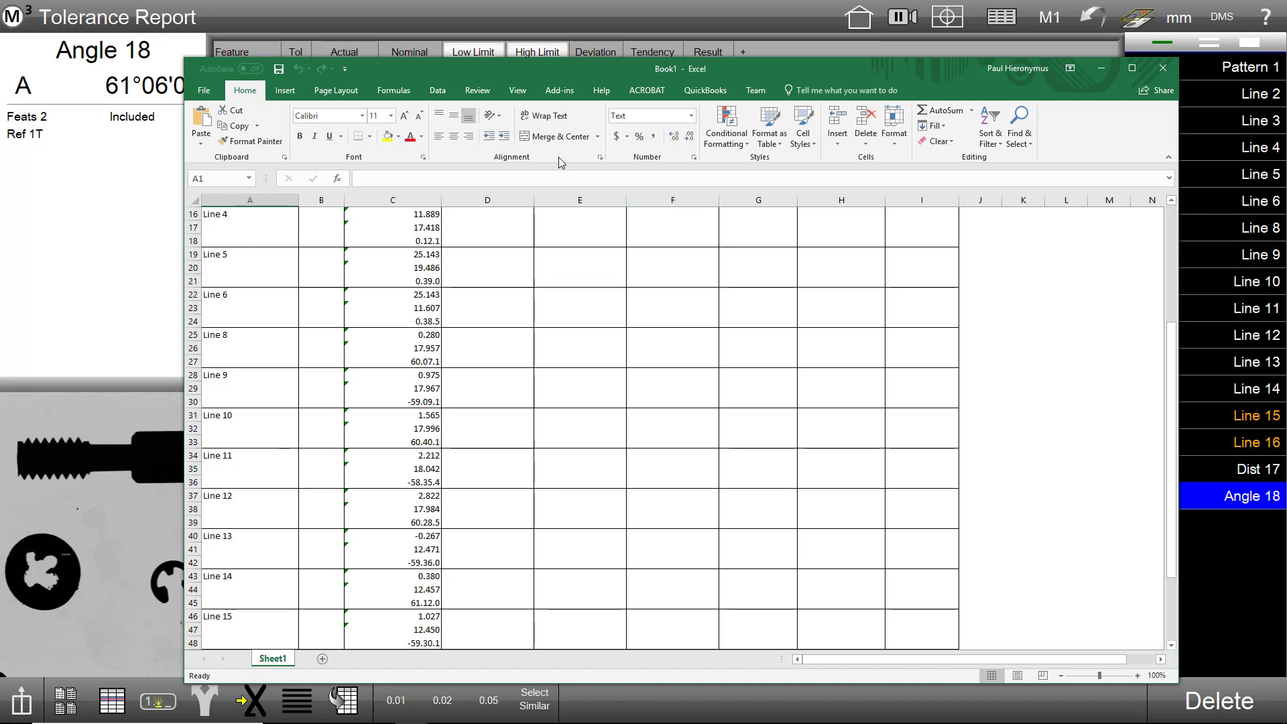
Minimize Excel and start a new, empty part in M3, confirming the features are cleared.
{"action": "left_click", "coordinate": [1100, 68]}
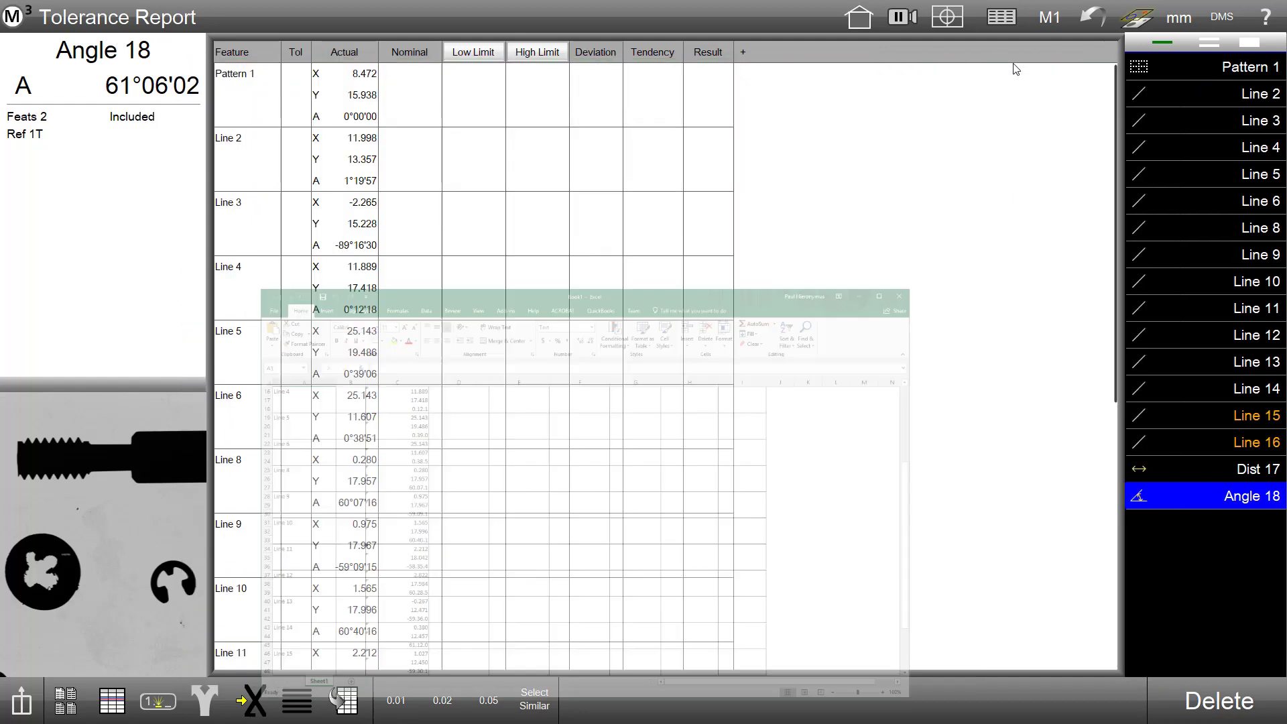
{"action": "left_click", "coordinate": [14, 15]}
{"action": "left_click", "coordinate": [38, 67]}
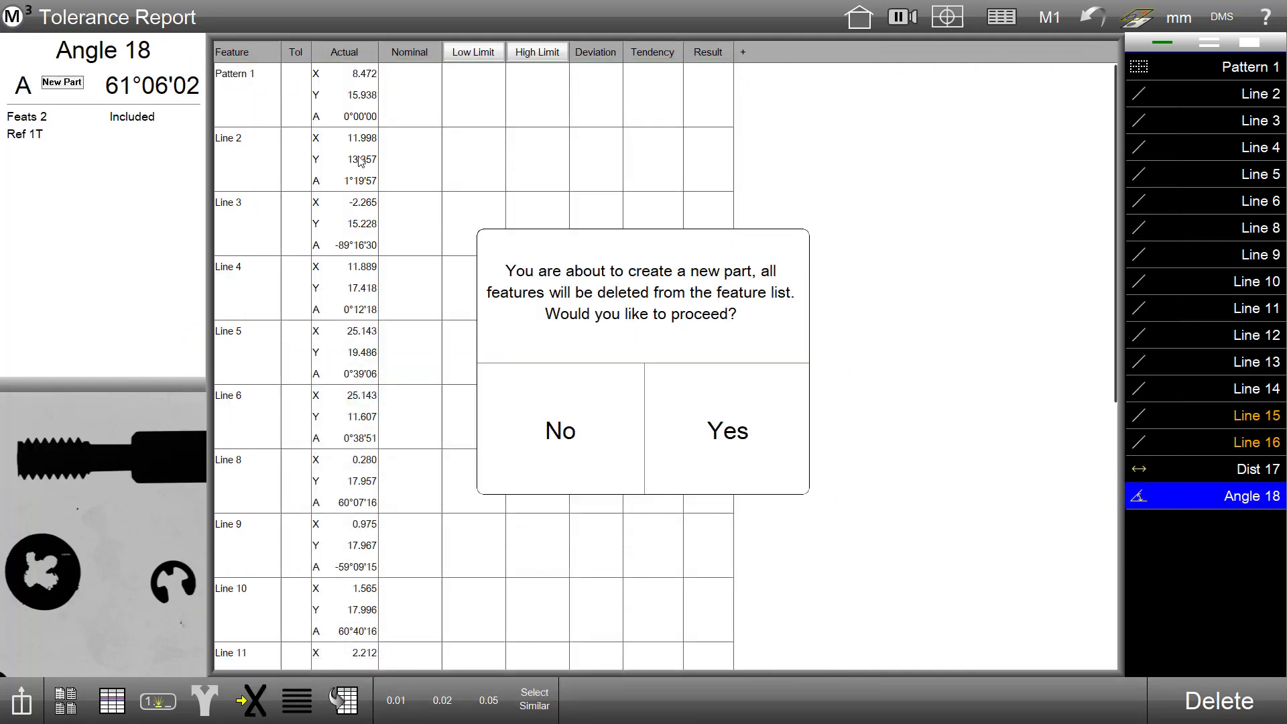
{"action": "left_click", "coordinate": [742, 426]}
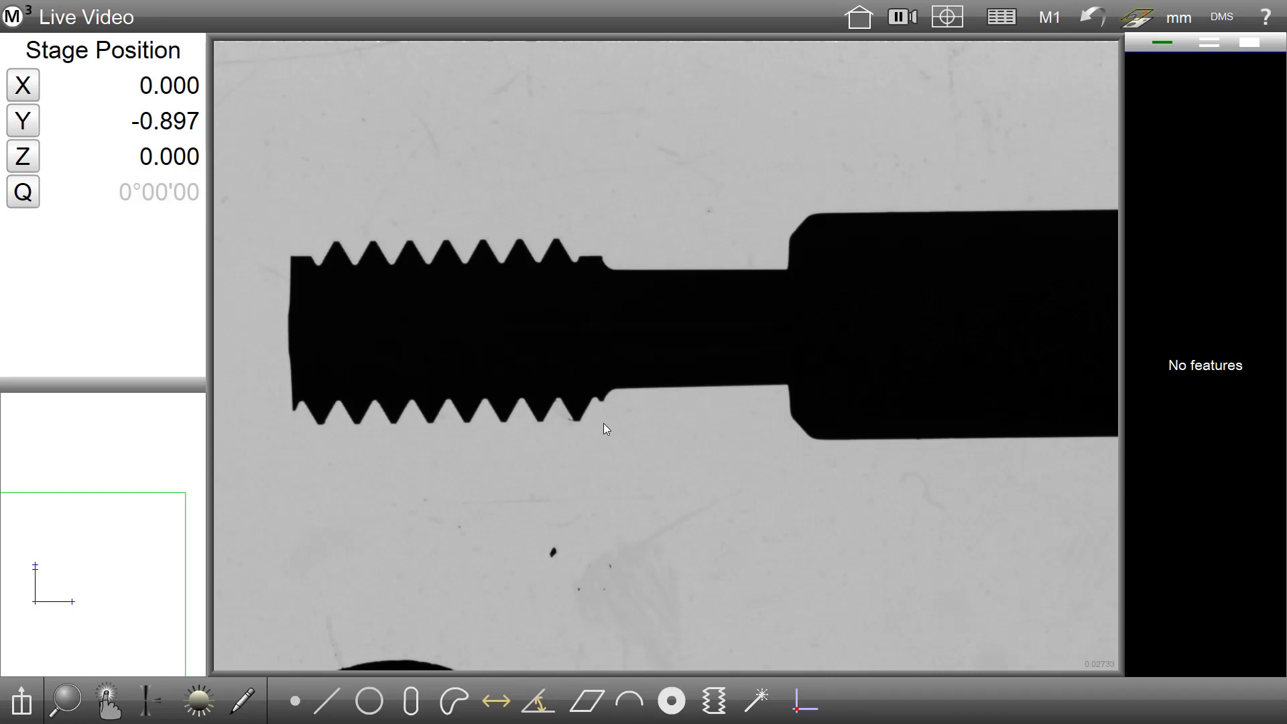
Register the whole part outline as a Pattern 1 datum.
{"action": "left_click", "coordinate": [806, 701]}
{"action": "left_click", "coordinate": [493, 700]}
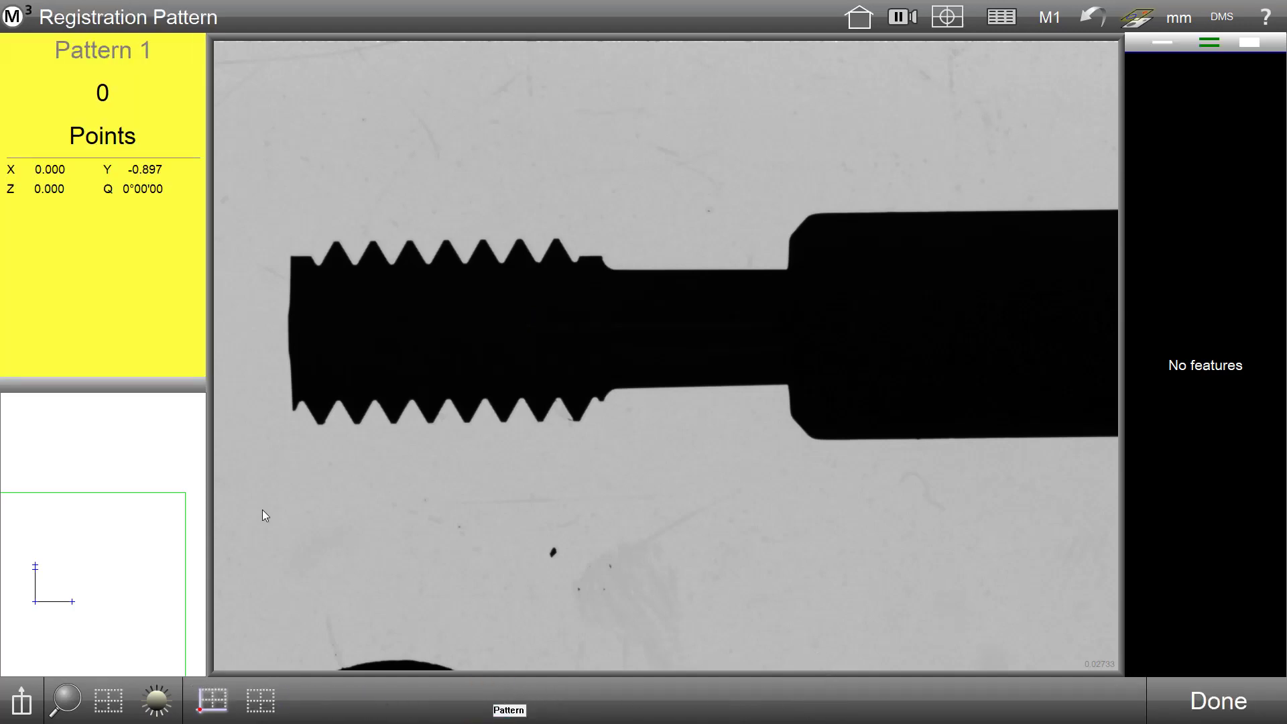
{"action": "left_click_drag", "start_coordinate": [263, 510], "coordinate": [951, 151]}
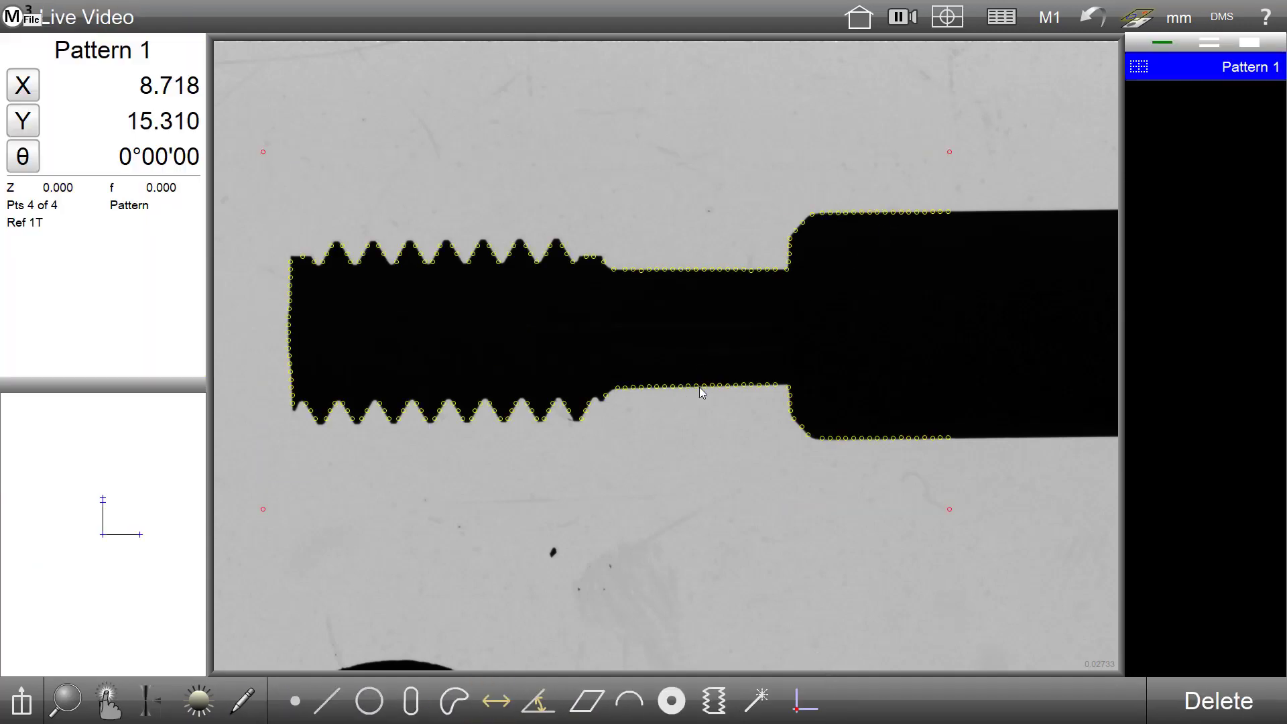
{"action": "left_click", "coordinate": [698, 388]}
Fit Lines 2–10 on the shaft edge, end face and successive thread flanks.
{"action": "left_click", "coordinate": [301, 281]}
{"action": "left_click", "coordinate": [344, 252]}
{"action": "left_click", "coordinate": [365, 251]}
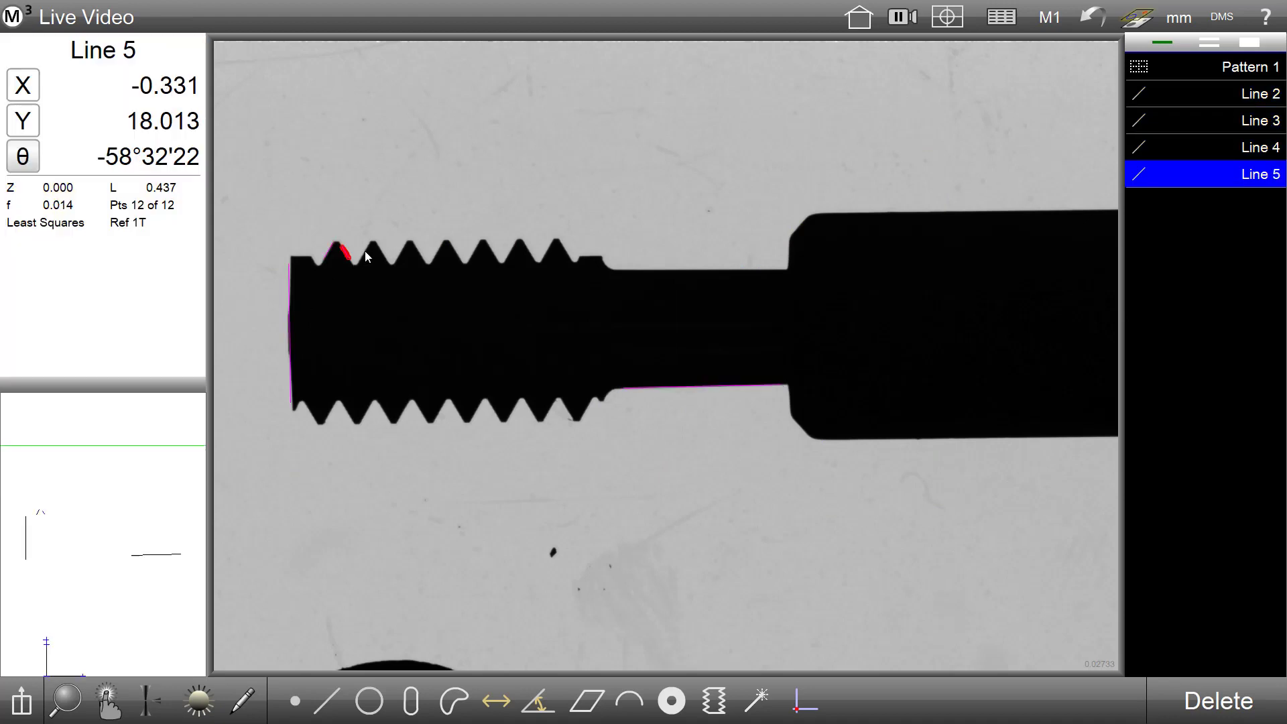
{"action": "left_click", "coordinate": [378, 248]}
{"action": "left_click", "coordinate": [391, 252]}
{"action": "left_click", "coordinate": [406, 252]}
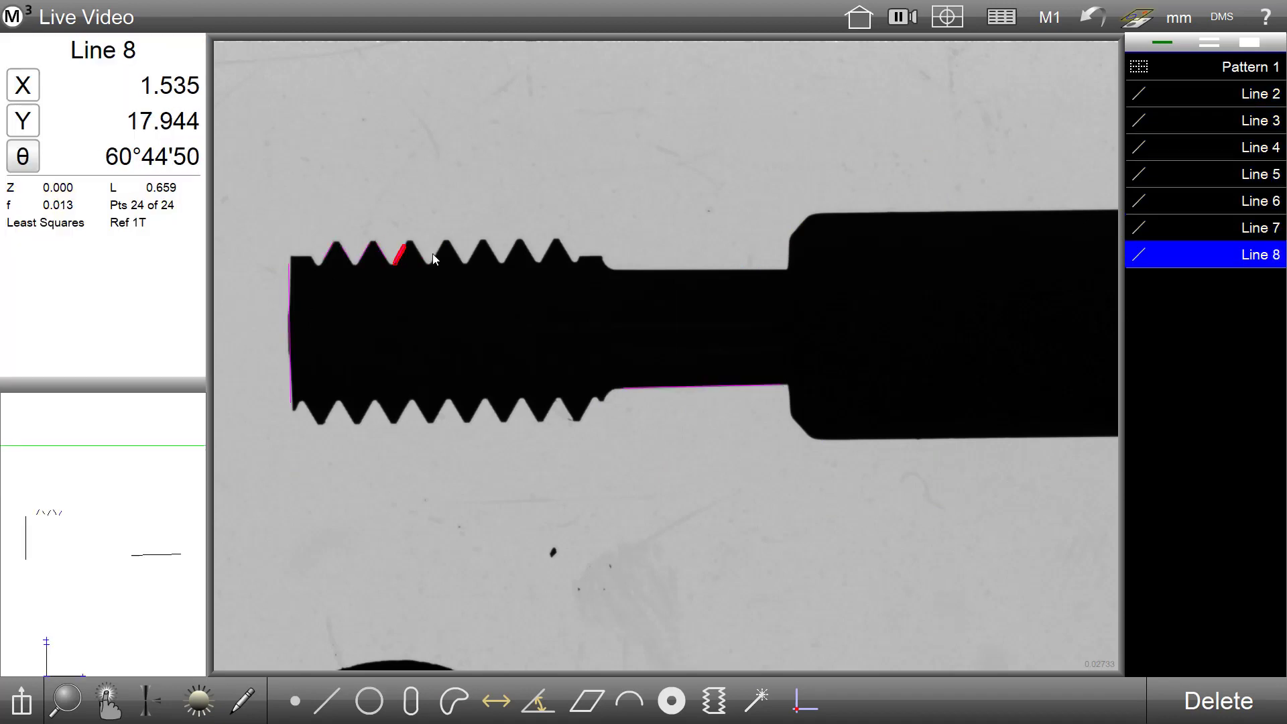
{"action": "left_click", "coordinate": [437, 251]}
{"action": "left_click", "coordinate": [453, 255]}
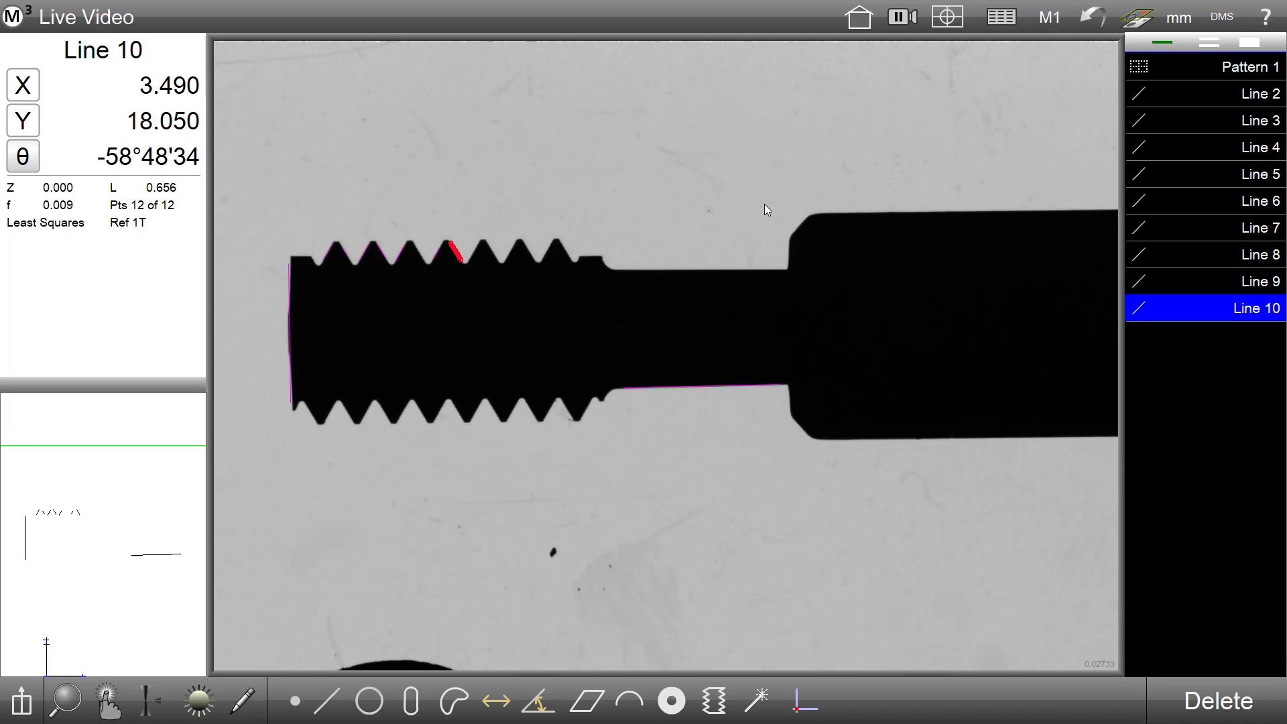
Choose .XLSX output from the tolerance report and accept read-only opening to reach Update Excel Sheet.
{"action": "left_click", "coordinate": [994, 25]}
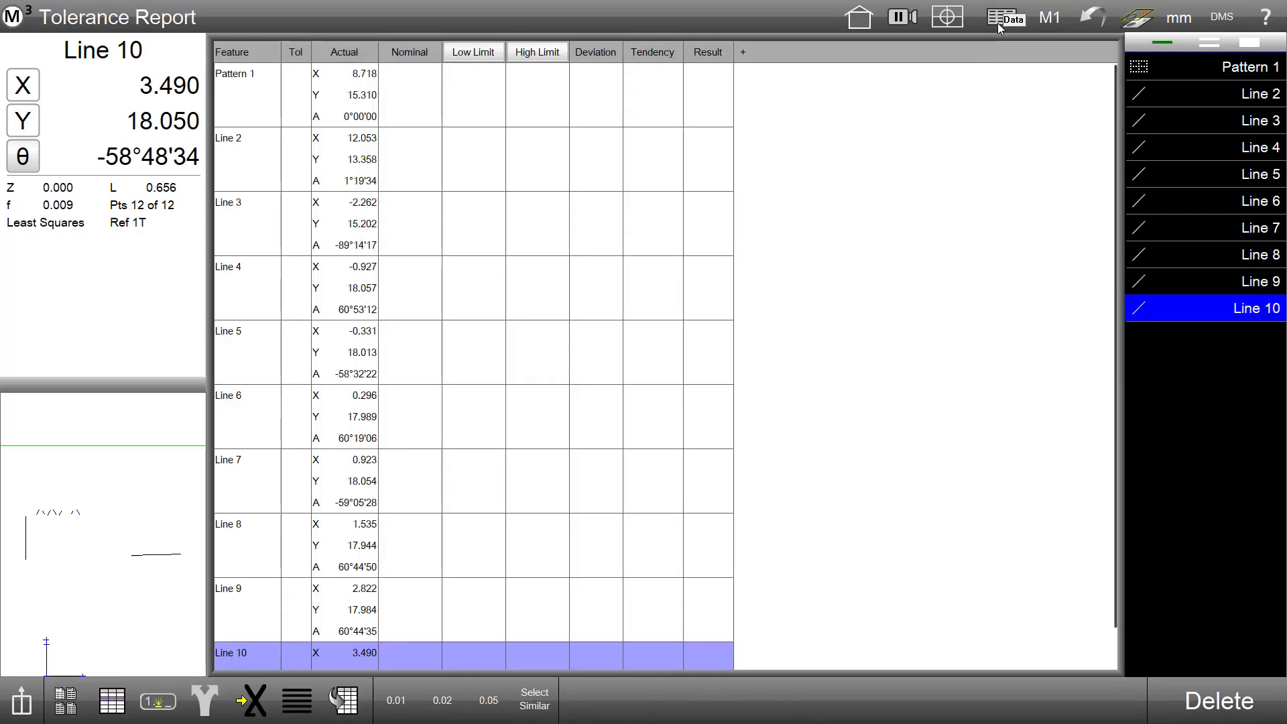
{"action": "left_click", "coordinate": [206, 700]}
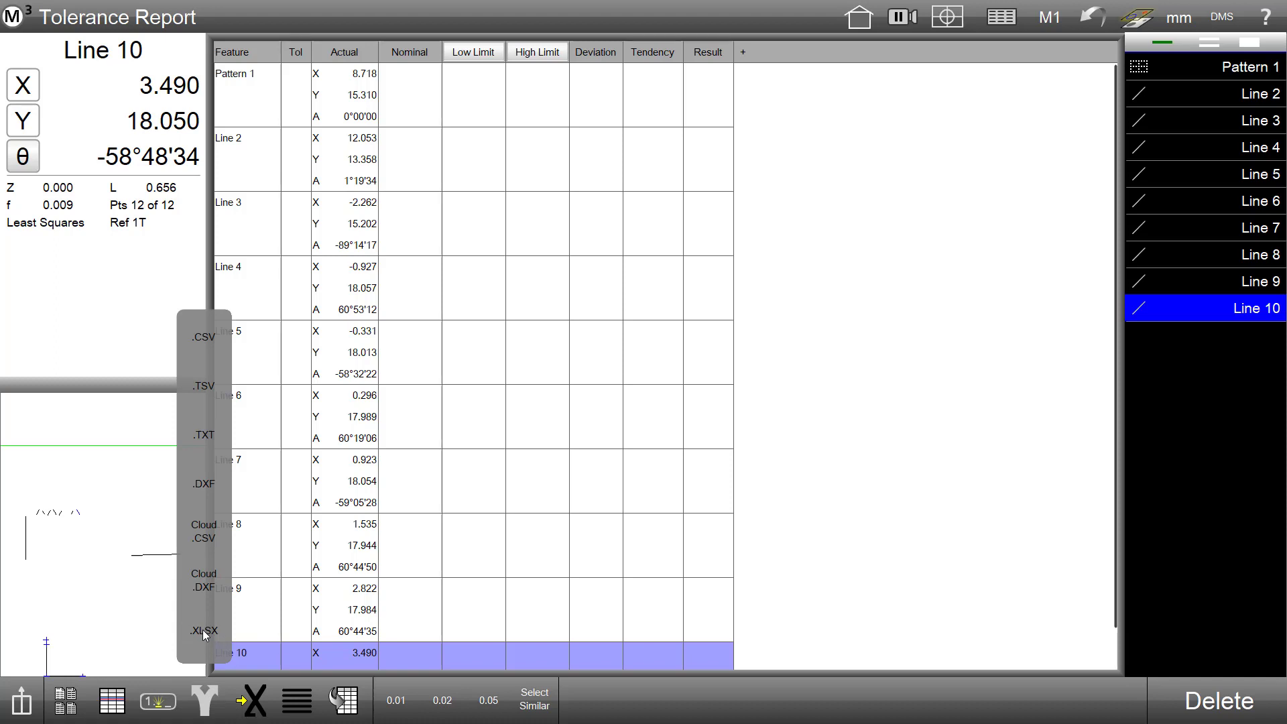
{"action": "left_click", "coordinate": [205, 633]}
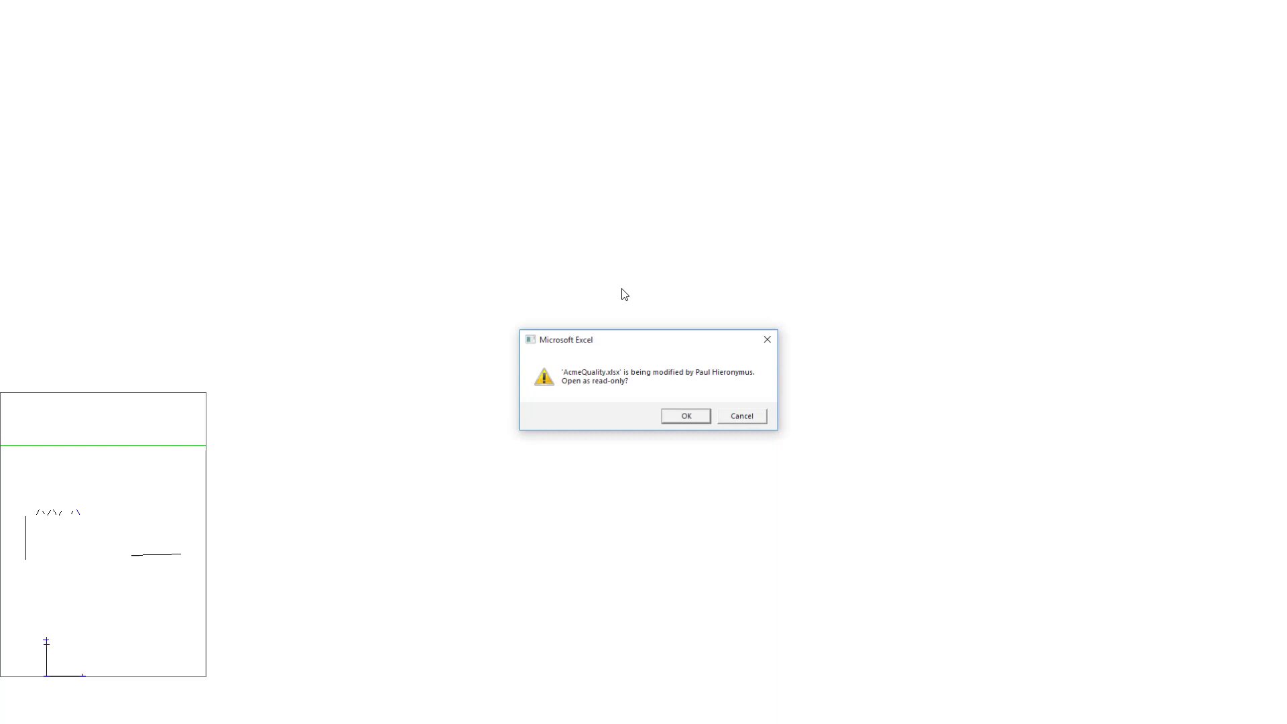
{"action": "left_click", "coordinate": [687, 417]}
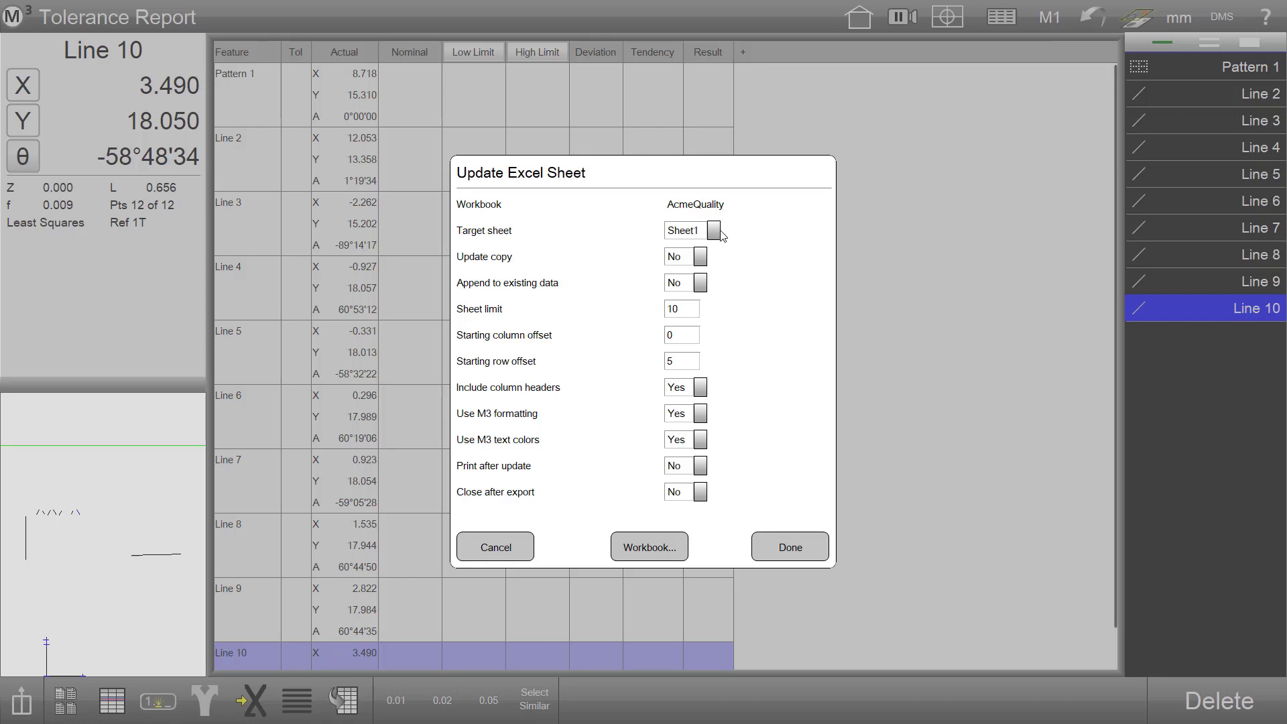
Pick AcmeQuality.xlsx from the Desktop as the workbook to update.
{"action": "left_click", "coordinate": [715, 230]}
{"action": "left_click", "coordinate": [654, 548]}
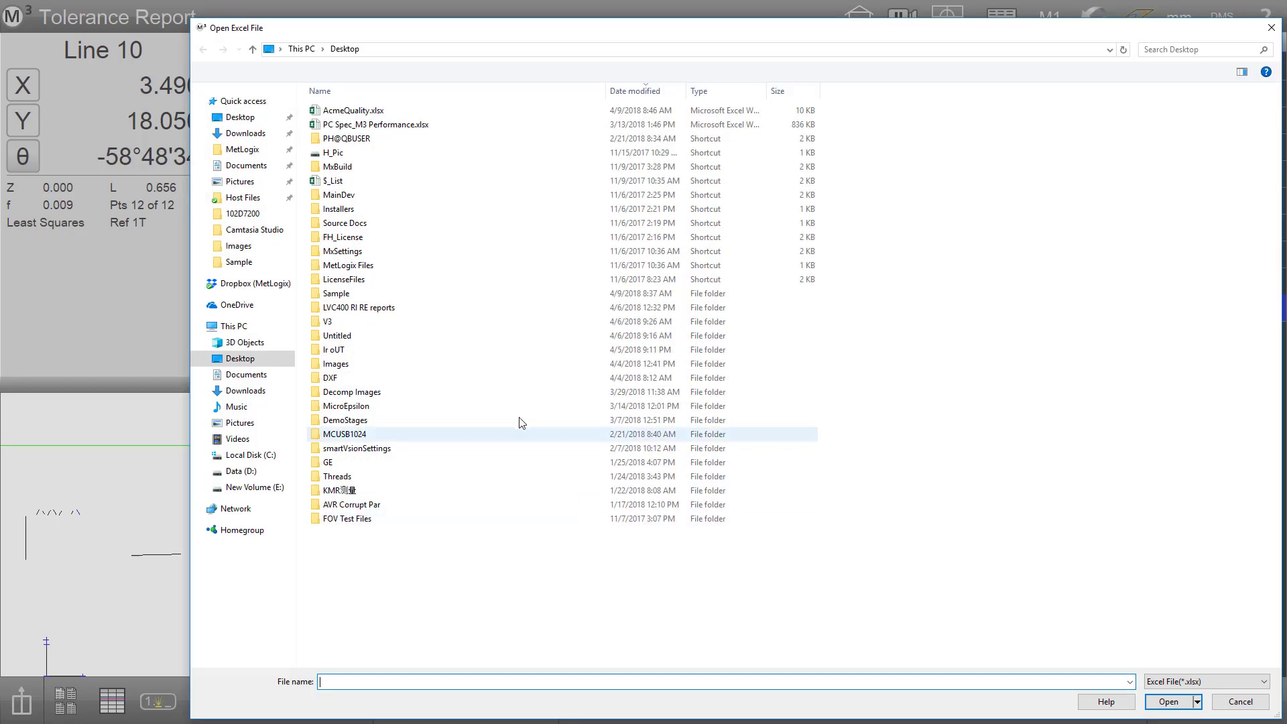
{"action": "left_click", "coordinate": [370, 112]}
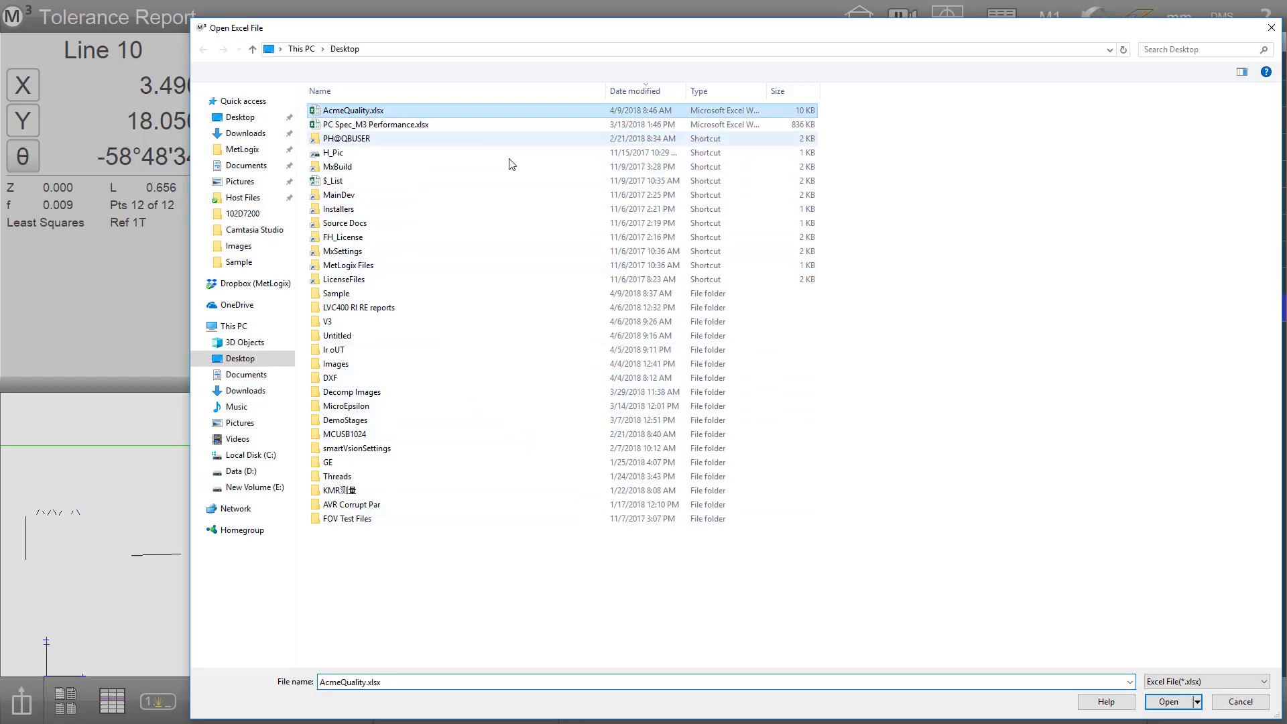
{"action": "left_click", "coordinate": [1191, 703]}
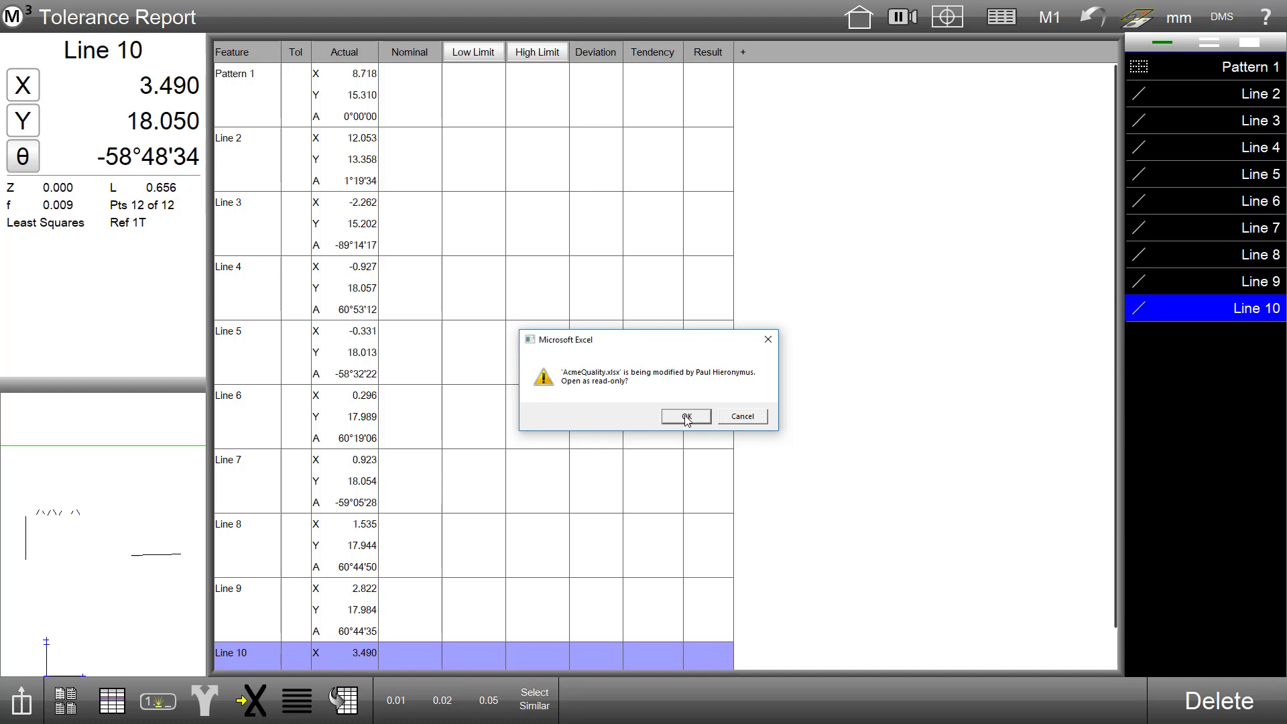
Accept the read-only prompt and set AcmeQuality's Sheet1 starting row offset to 5.
{"action": "left_click", "coordinate": [687, 416]}
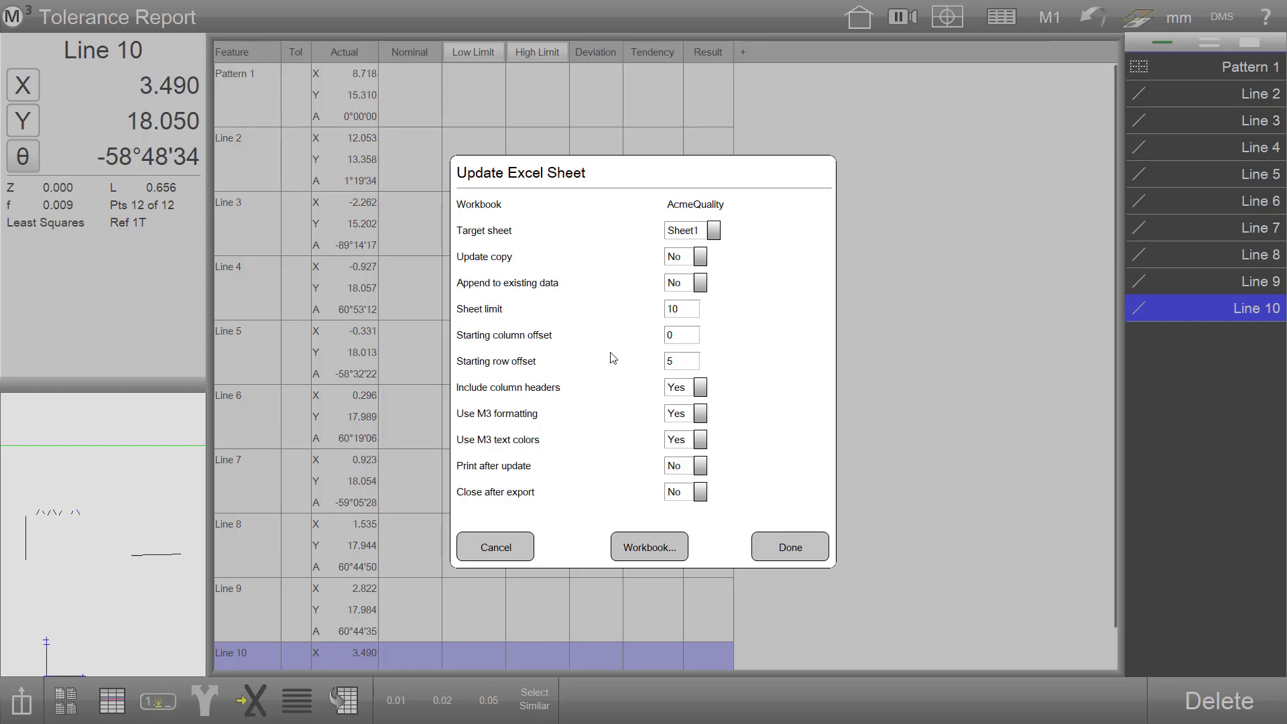
{"action": "left_click", "coordinate": [675, 362]}
Export into AcmeQuality read-only, check Actual values through Line 10, then minimize Excel.
{"action": "left_click", "coordinate": [801, 548]}
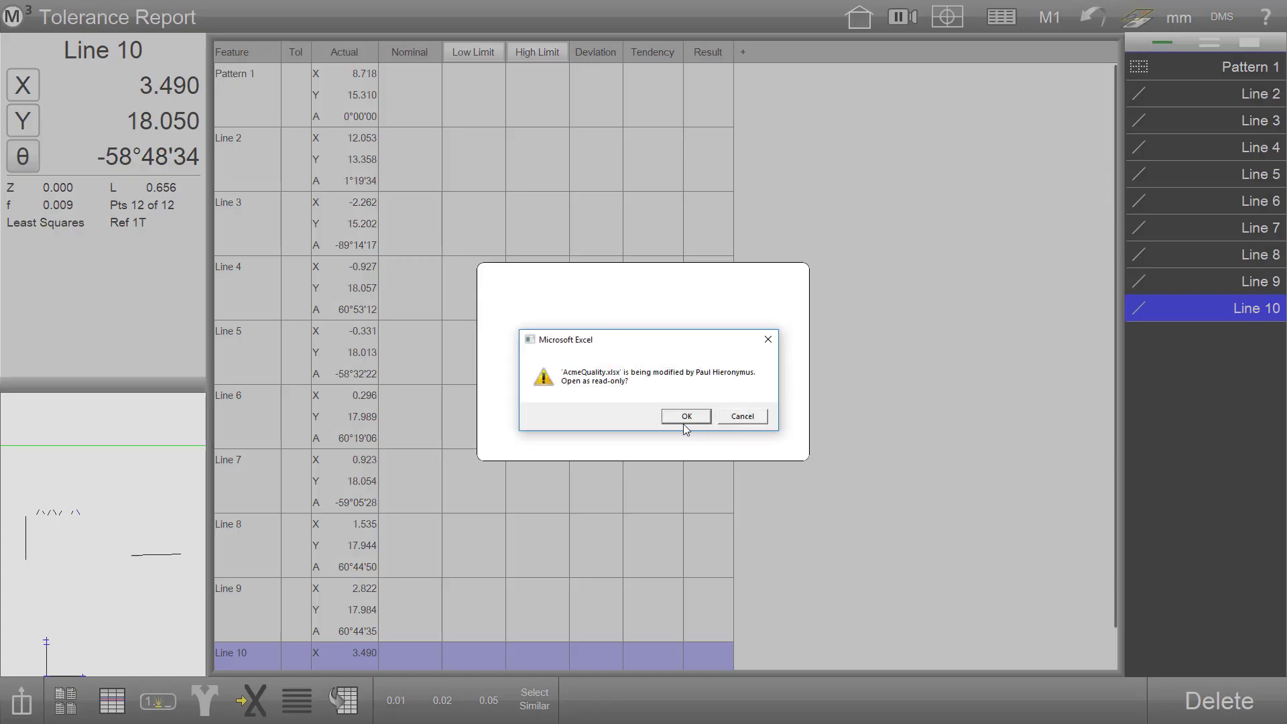
{"action": "left_click", "coordinate": [684, 421]}
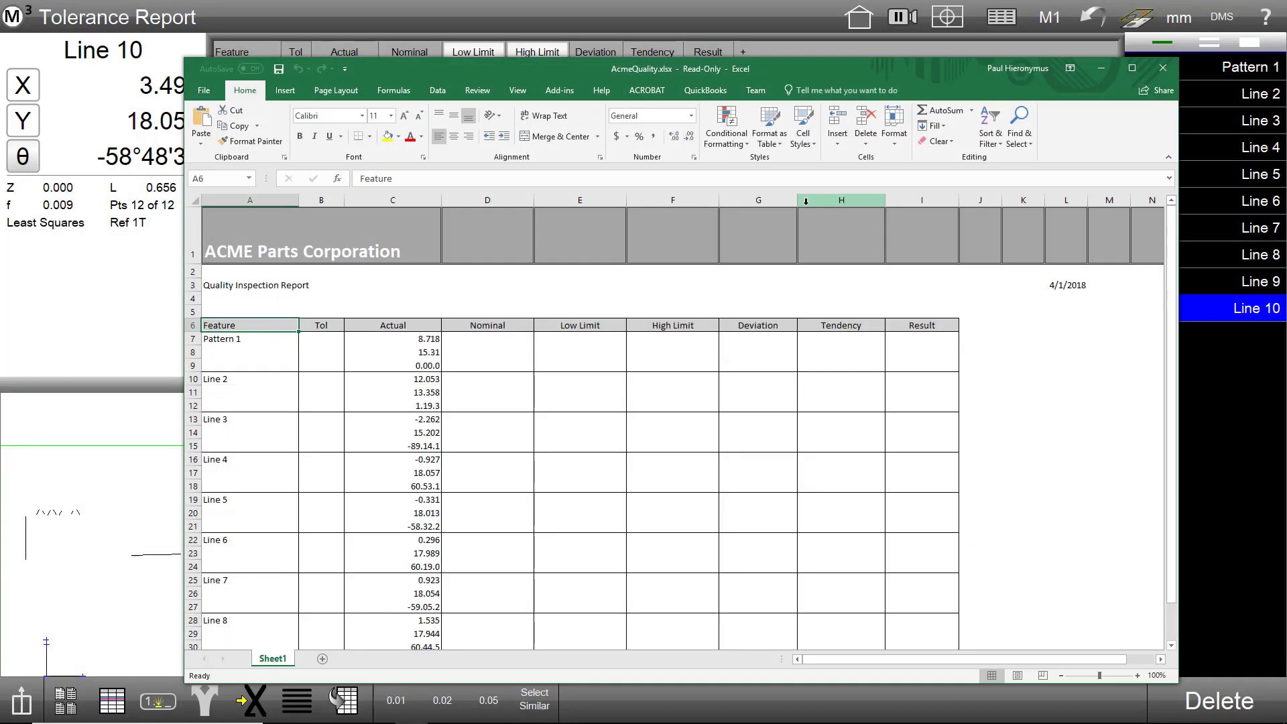
{"action": "scroll", "coordinate": [446, 283], "scroll_direction": "down", "scroll_amount": 3}
{"action": "scroll", "coordinate": [446, 282], "scroll_direction": "up", "scroll_amount": 3}
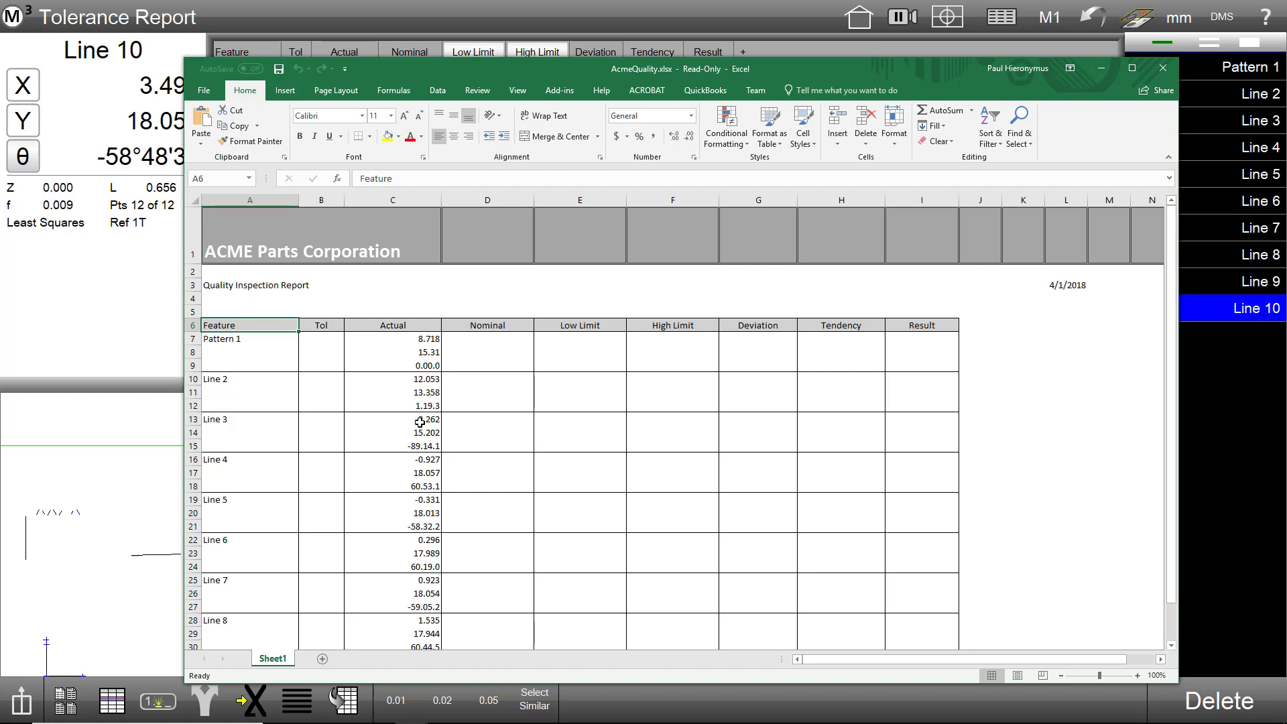
{"action": "scroll", "coordinate": [420, 421], "scroll_direction": "down", "scroll_amount": 3}
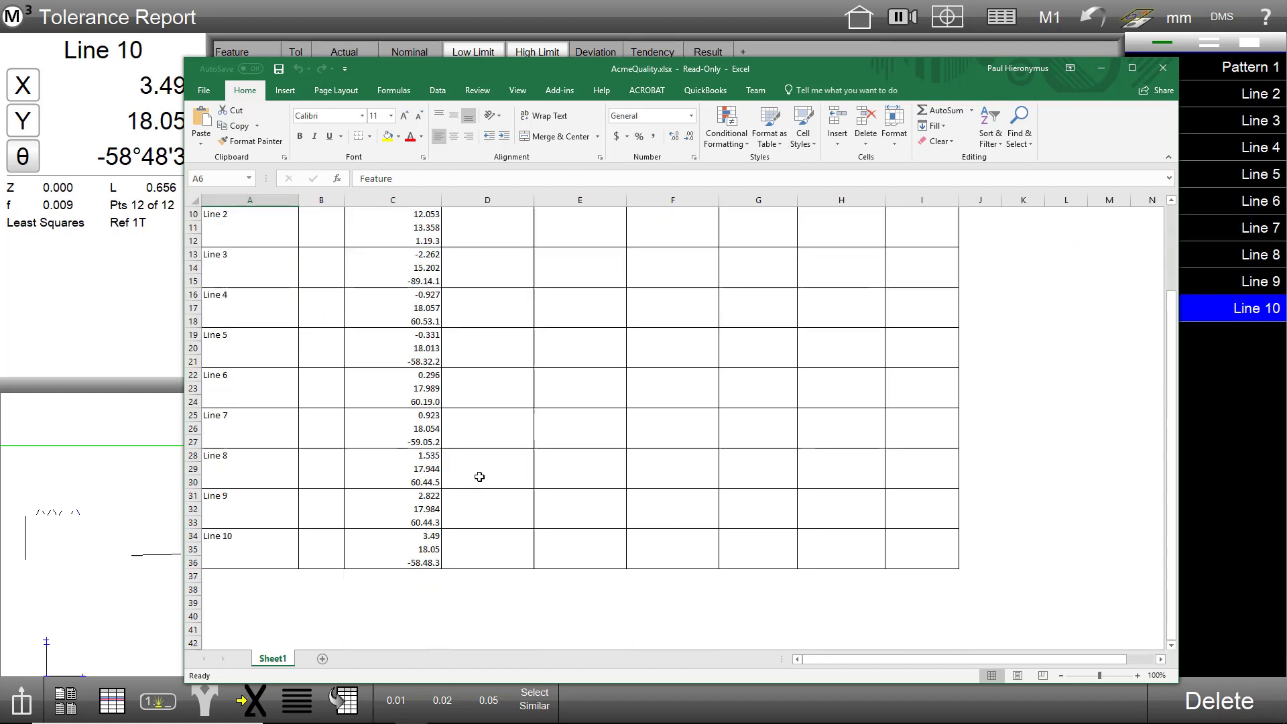
{"action": "left_click", "coordinate": [1111, 70]}
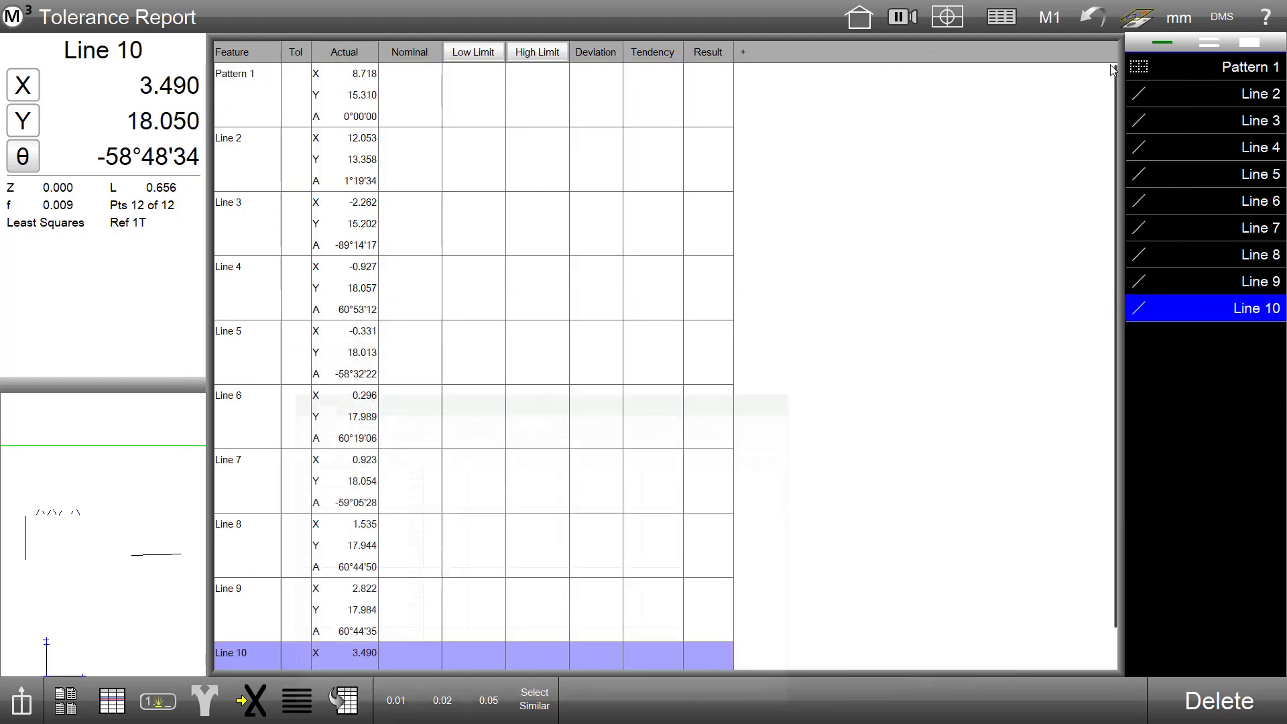
Reopen Update Excel Sheet for AcmeQuality Sheet1 with sheet limit 10 and toggle M3 text colours.
{"action": "left_click", "coordinate": [254, 700]}
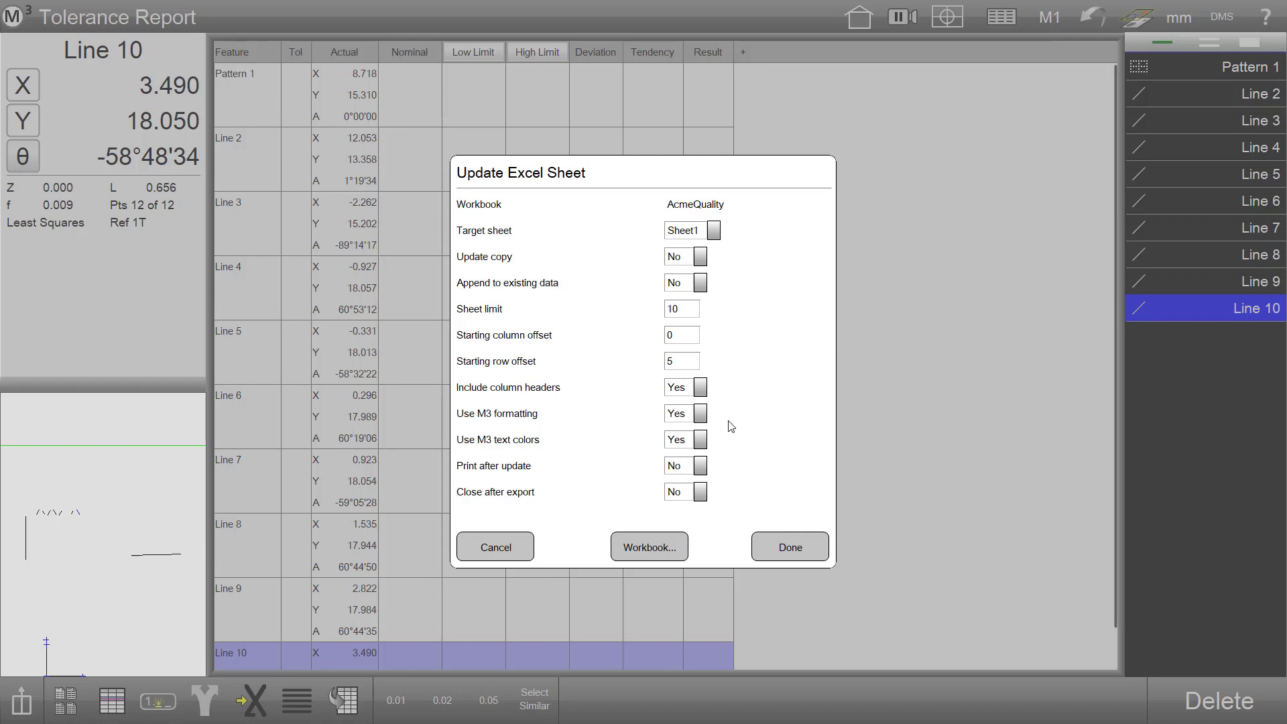
{"action": "left_click", "coordinate": [521, 503]}
{"action": "left_click", "coordinate": [523, 496]}
{"action": "left_click", "coordinate": [701, 441]}
Select the Sheet limit field, then cancel the Update Excel Sheet dialog unchanged.
{"action": "left_click", "coordinate": [681, 311]}
{"action": "left_click", "coordinate": [509, 548]}
Dismiss the export format list and start a new part, confirming all features are cleared.
{"action": "left_click", "coordinate": [205, 701]}
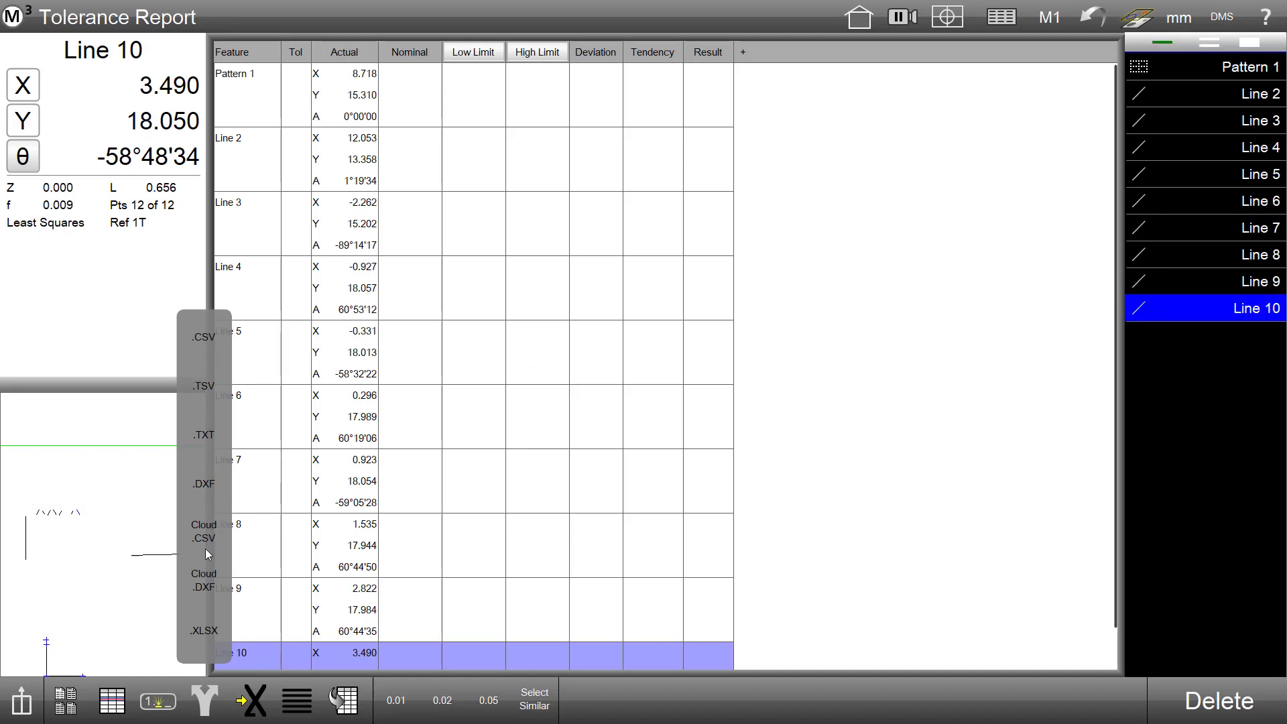
{"action": "left_click", "coordinate": [885, 335]}
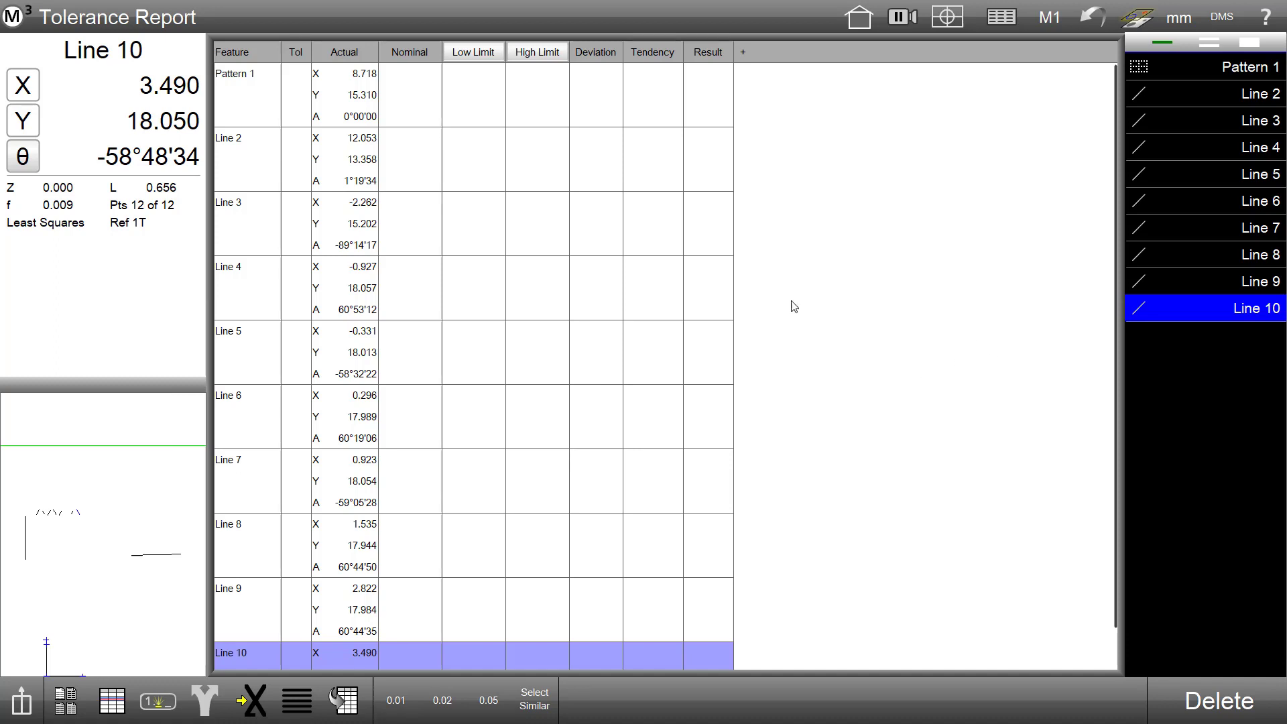
{"action": "left_click", "coordinate": [24, 16]}
{"action": "left_click", "coordinate": [51, 71]}
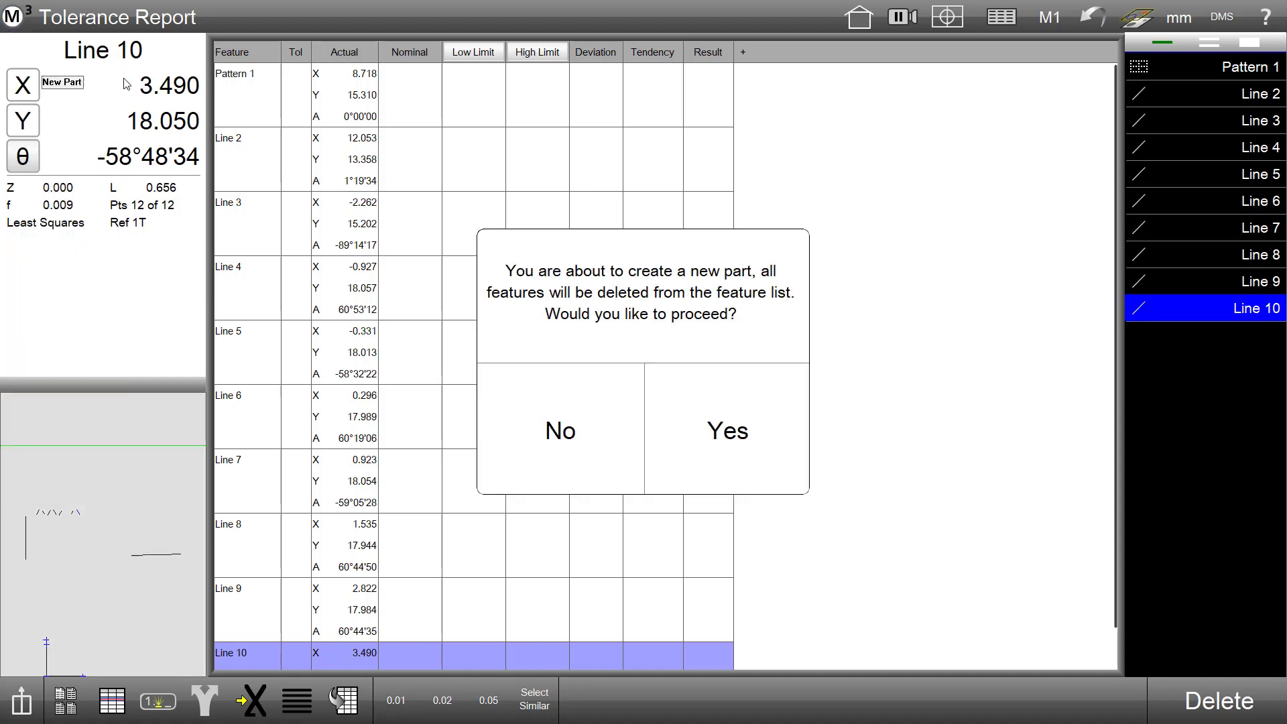
{"action": "left_click", "coordinate": [756, 447]}
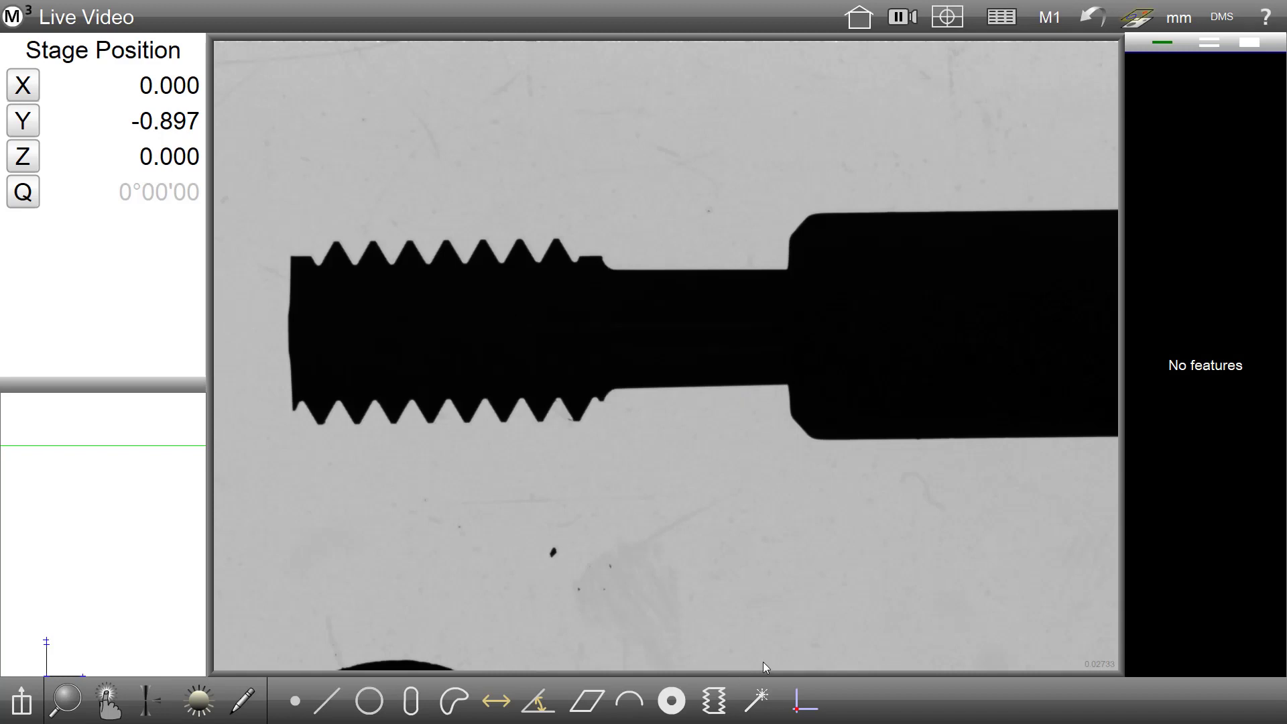
Define a registration pattern outlining the thread and neck region.
{"action": "left_click", "coordinate": [797, 702]}
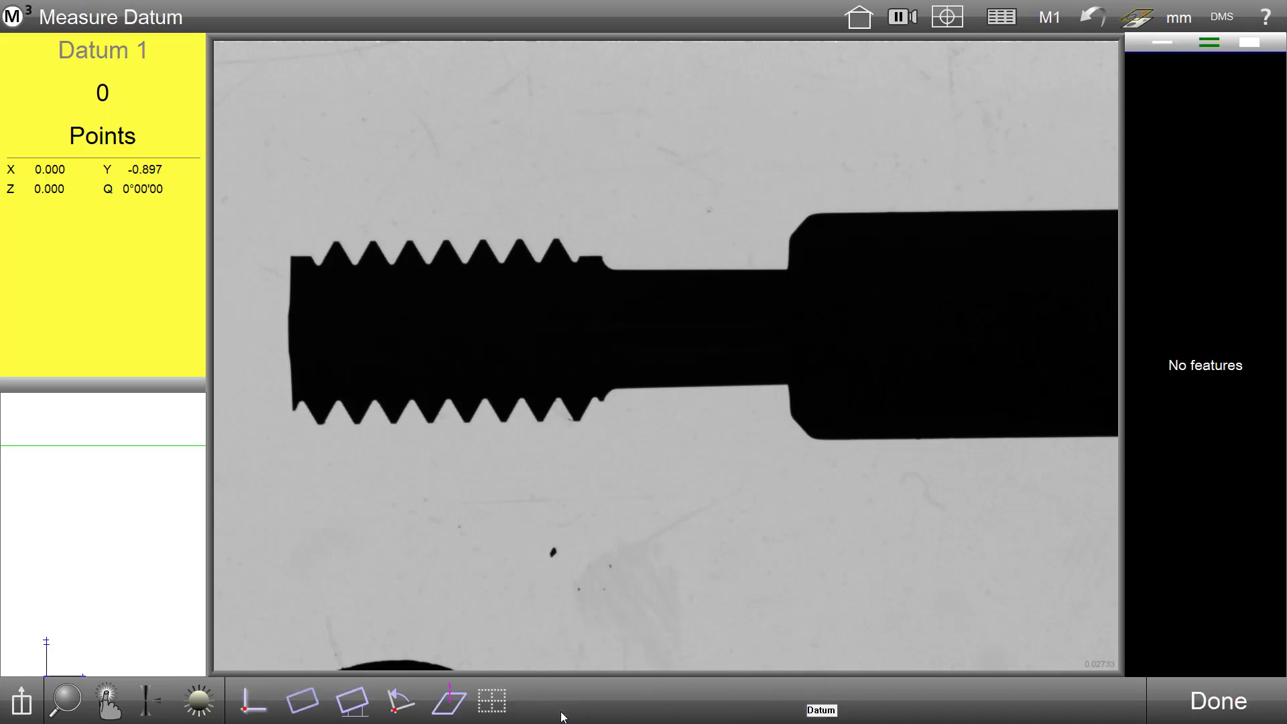
{"action": "left_click", "coordinate": [489, 701]}
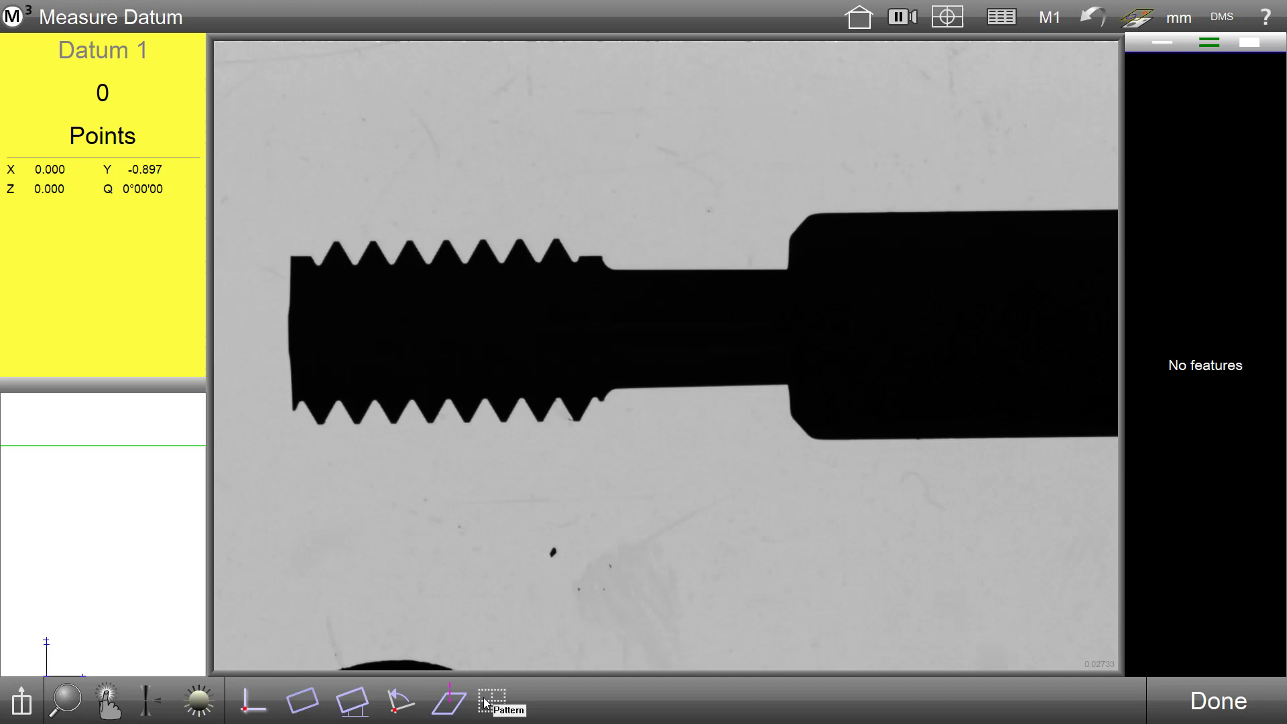
{"action": "mouse_move", "coordinate": [252, 461]}
{"action": "left_mouse_down"}
{"action": "mouse_move", "coordinate": [922, 250]}
{"action": "mouse_move", "coordinate": [983, 164]}
{"action": "left_mouse_up"}
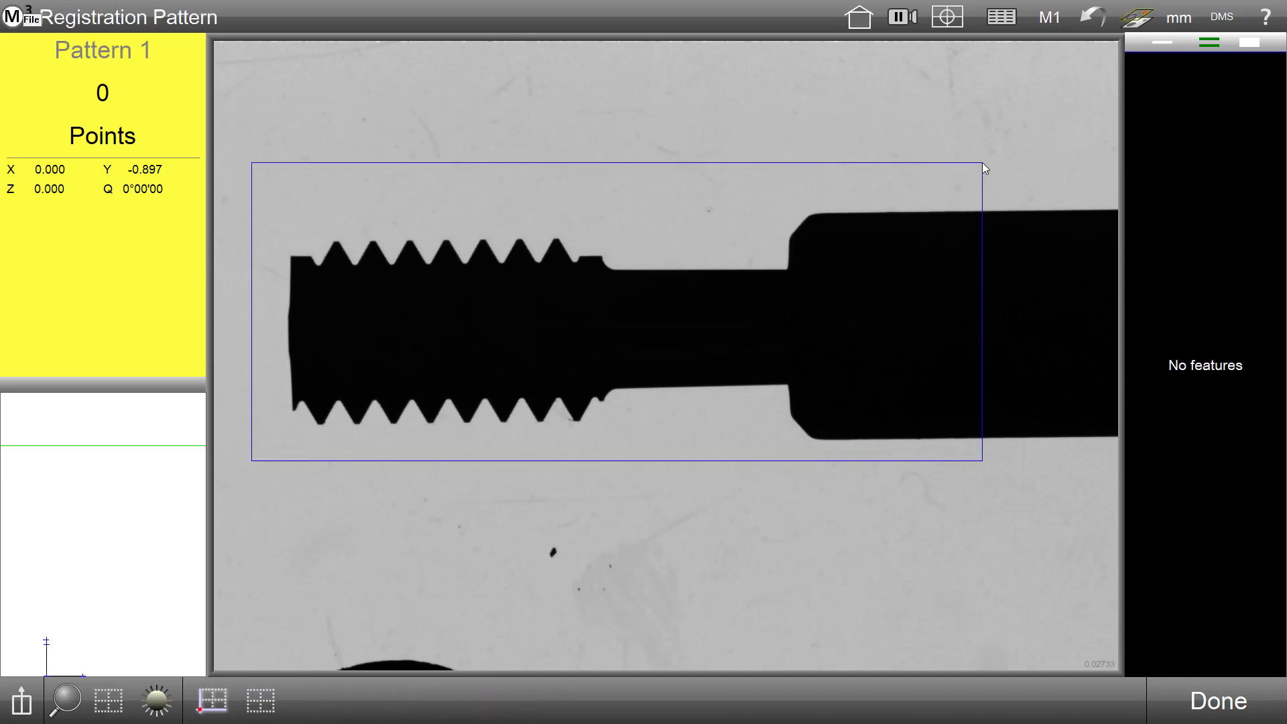
{"action": "left_click", "coordinate": [909, 462]}
Measure Lines 2–10 on the edges, neck and thread flanks, then show the Tolerance Report.
{"action": "left_click", "coordinate": [856, 439]}
{"action": "left_click", "coordinate": [288, 336]}
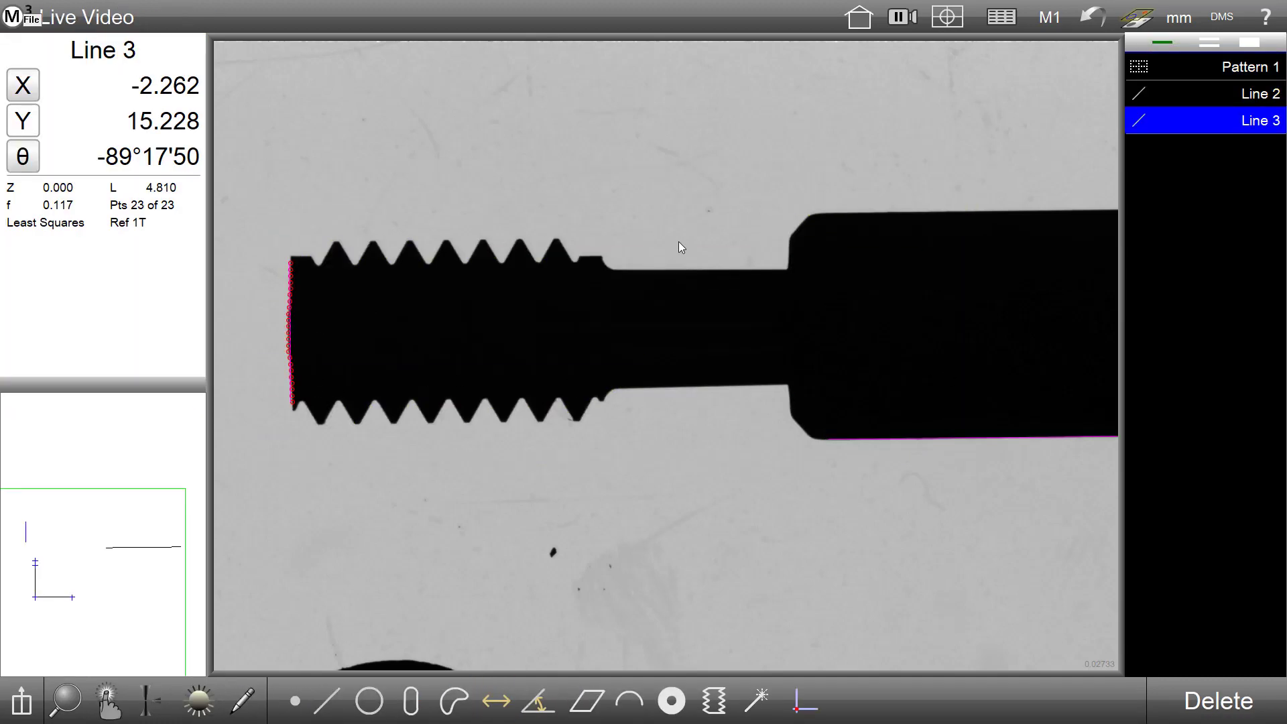
{"action": "left_click", "coordinate": [681, 270]}
{"action": "left_click", "coordinate": [694, 386]}
{"action": "left_click", "coordinate": [899, 212]}
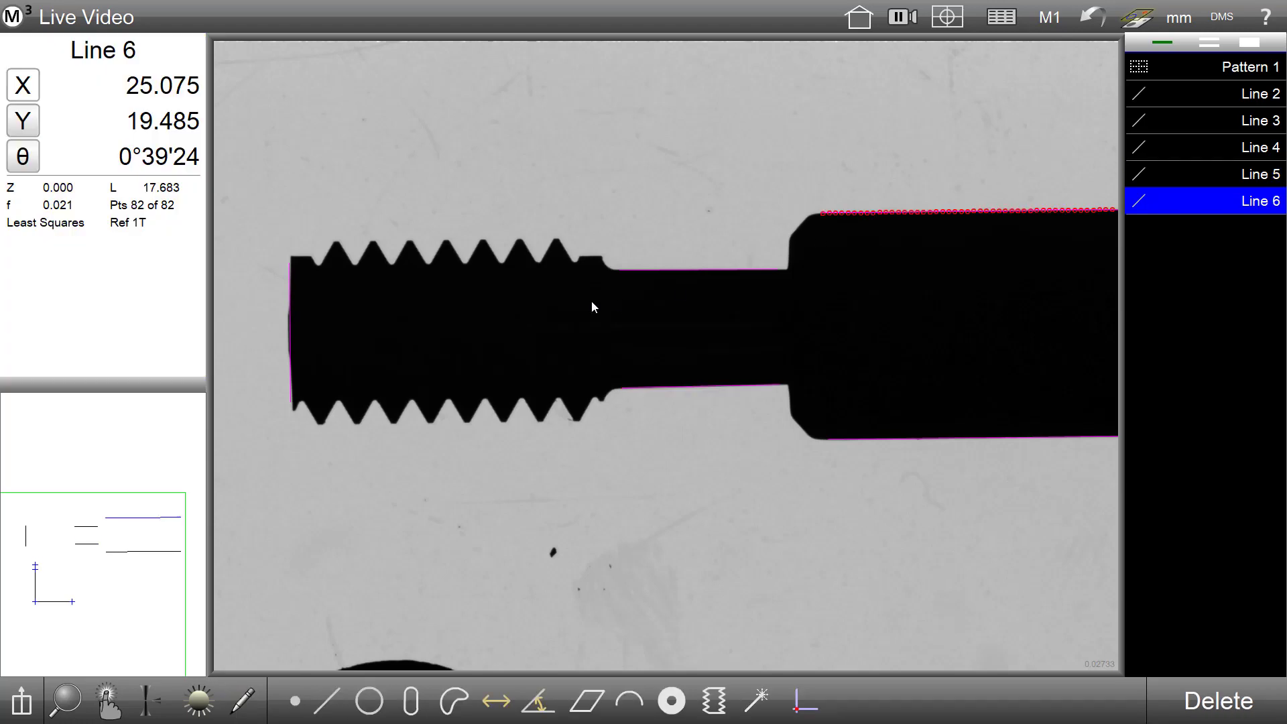
{"action": "left_click", "coordinate": [493, 253]}
{"action": "left_click", "coordinate": [474, 255]}
{"action": "left_click", "coordinate": [456, 254]}
{"action": "left_click", "coordinate": [420, 253]}
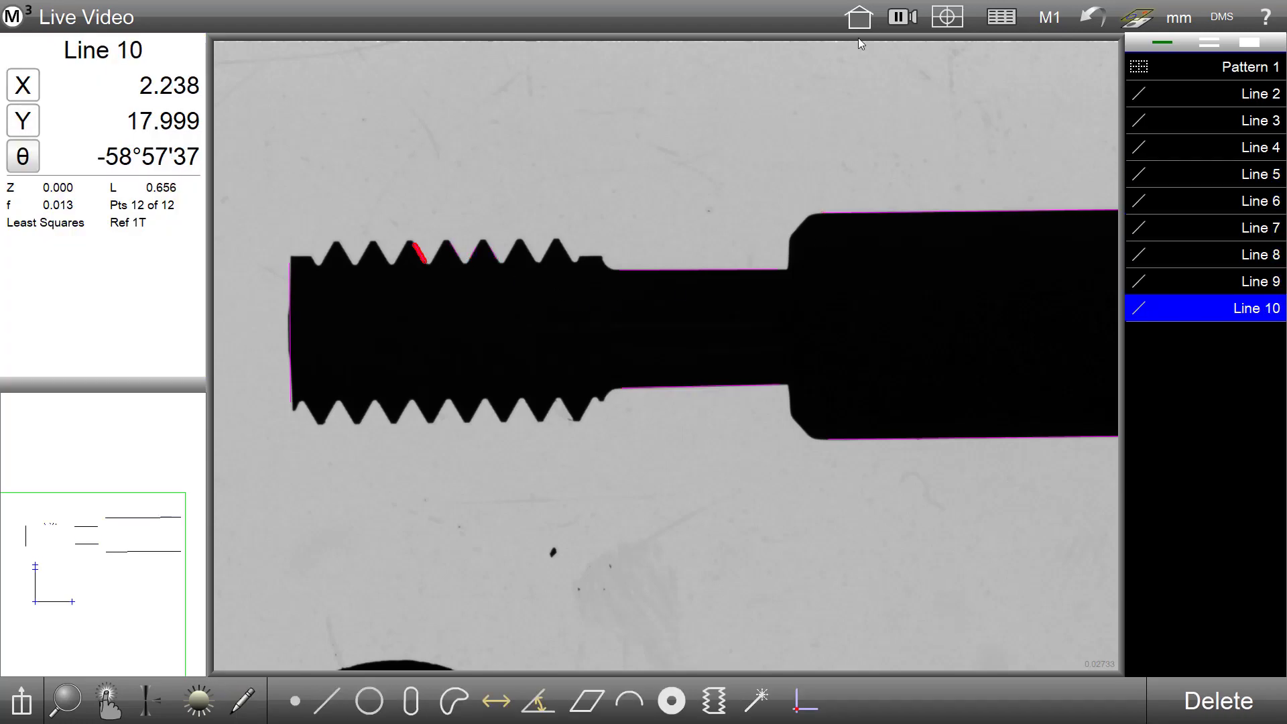
{"action": "left_click", "coordinate": [1001, 17]}
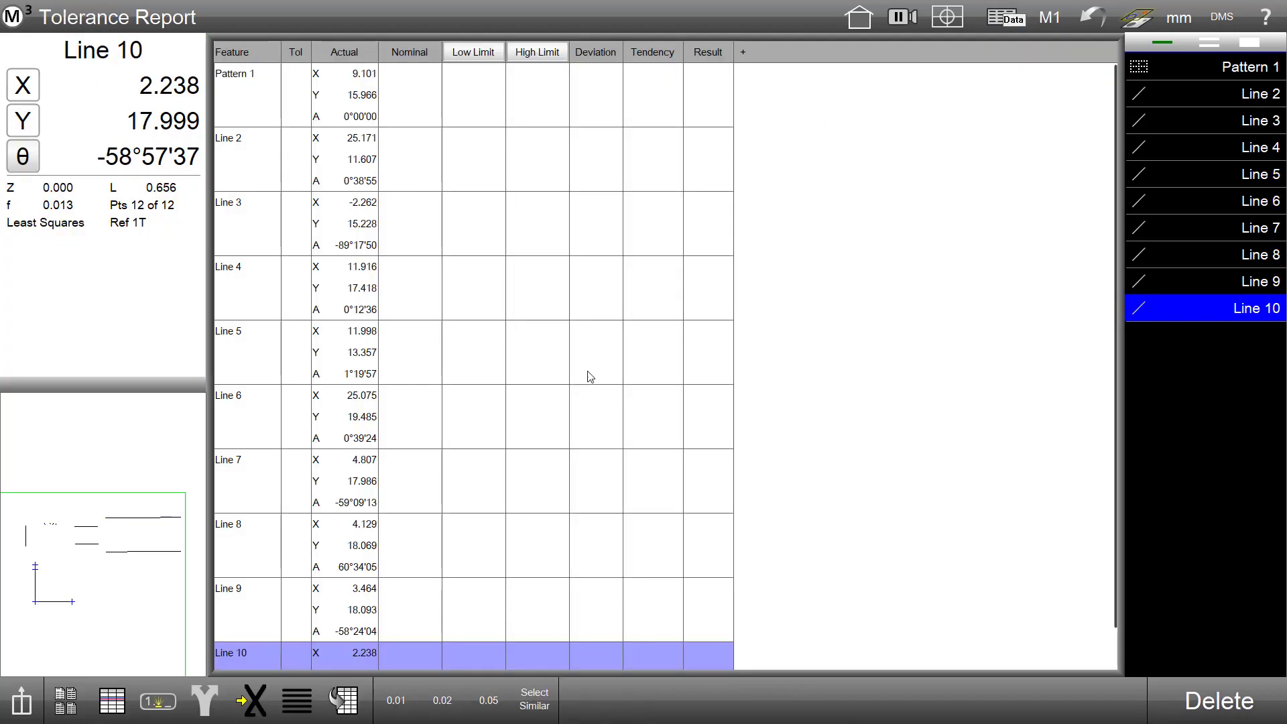
Export the new measurements to a new Excel workbook and replay Part347 as Run 2.
{"action": "left_click", "coordinate": [259, 704]}
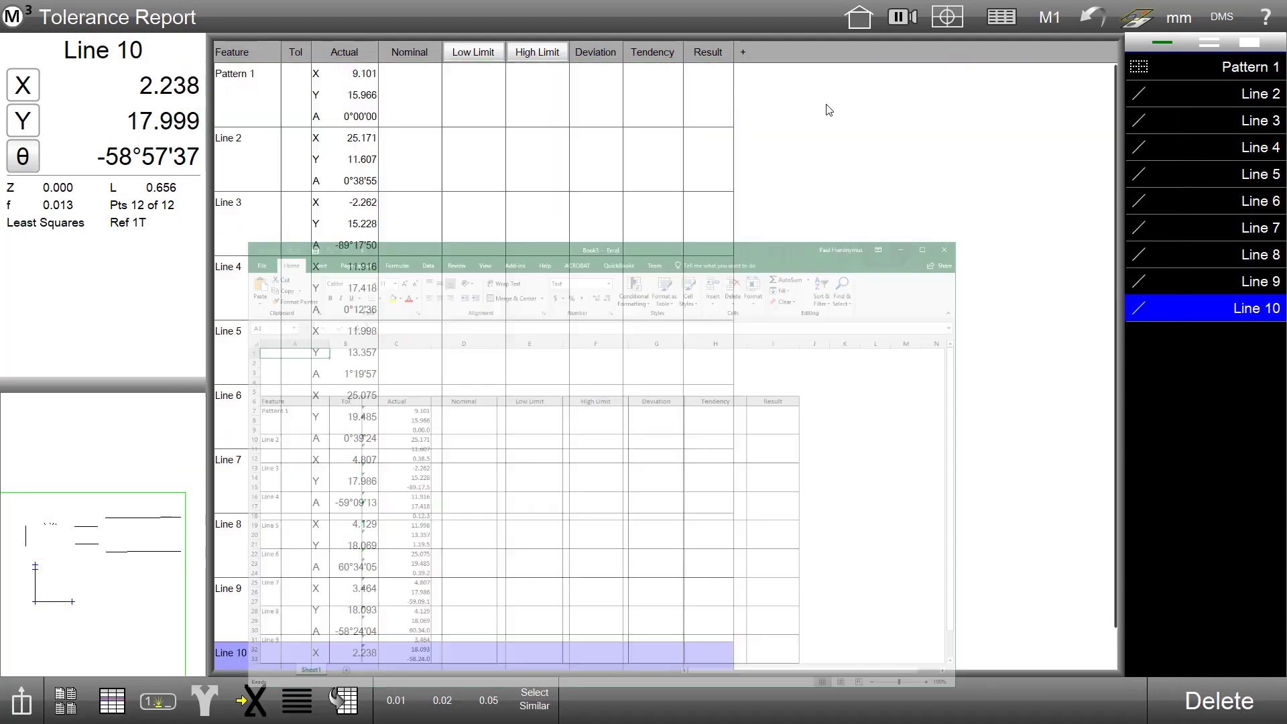
{"action": "left_click", "coordinate": [14, 16]}
{"action": "left_click", "coordinate": [86, 62]}
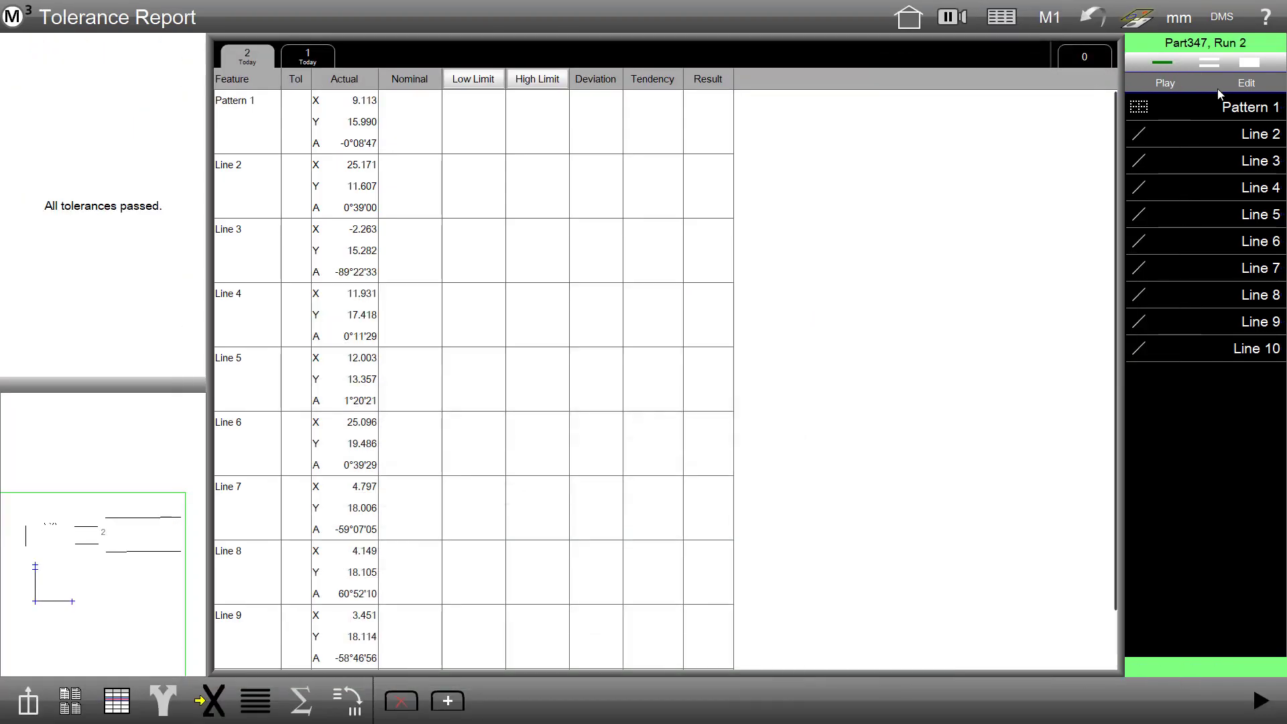
Open Part347's program for editing and select its final Excel export step.
{"action": "left_click", "coordinate": [1256, 88]}
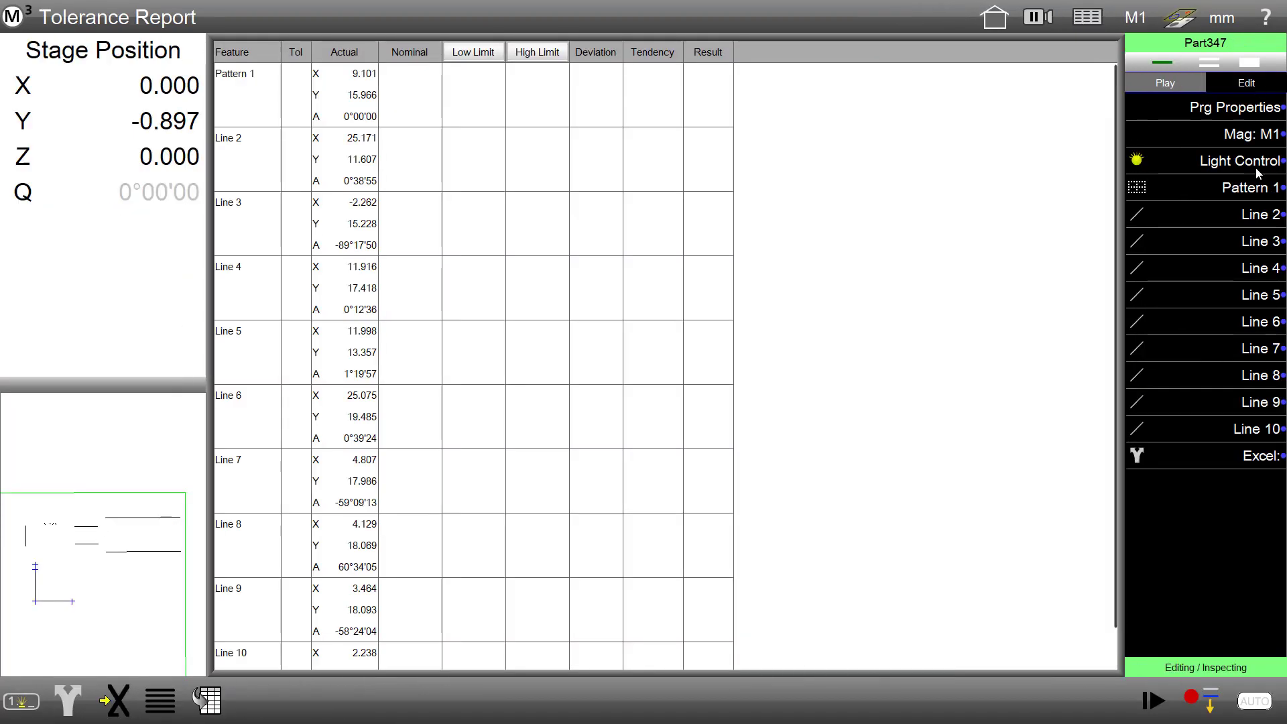
{"action": "left_click", "coordinate": [1231, 455]}
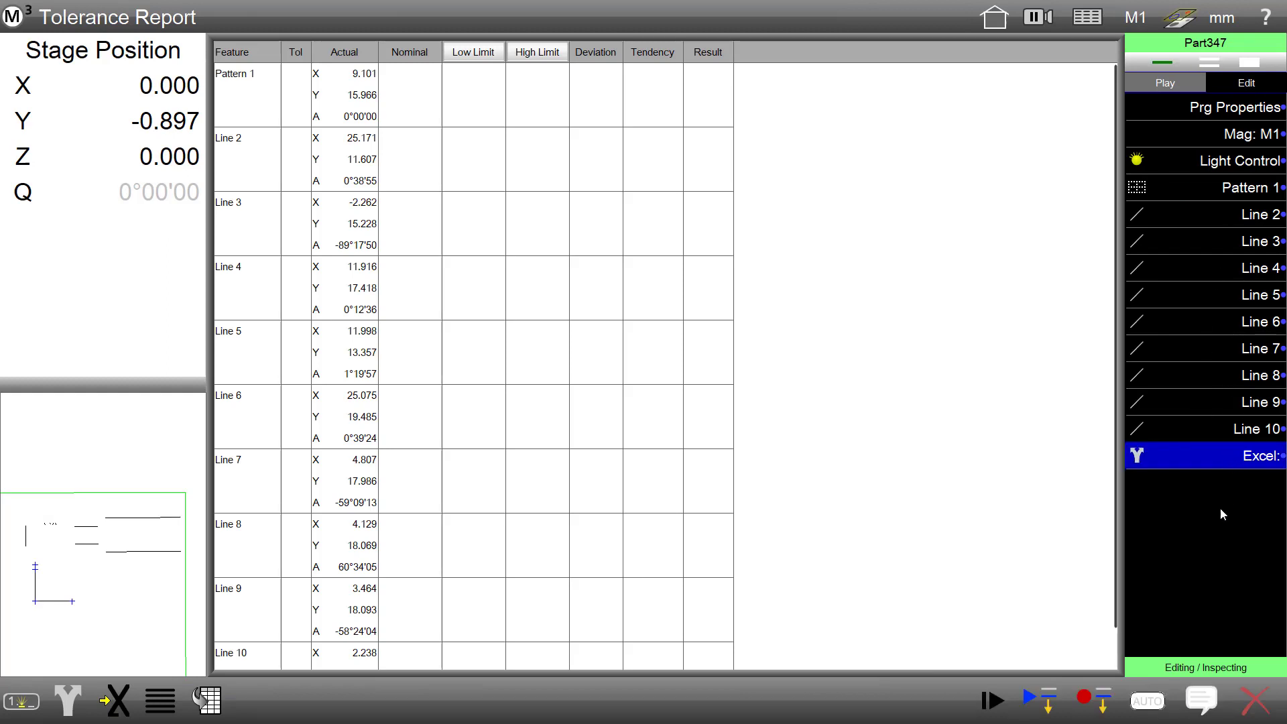